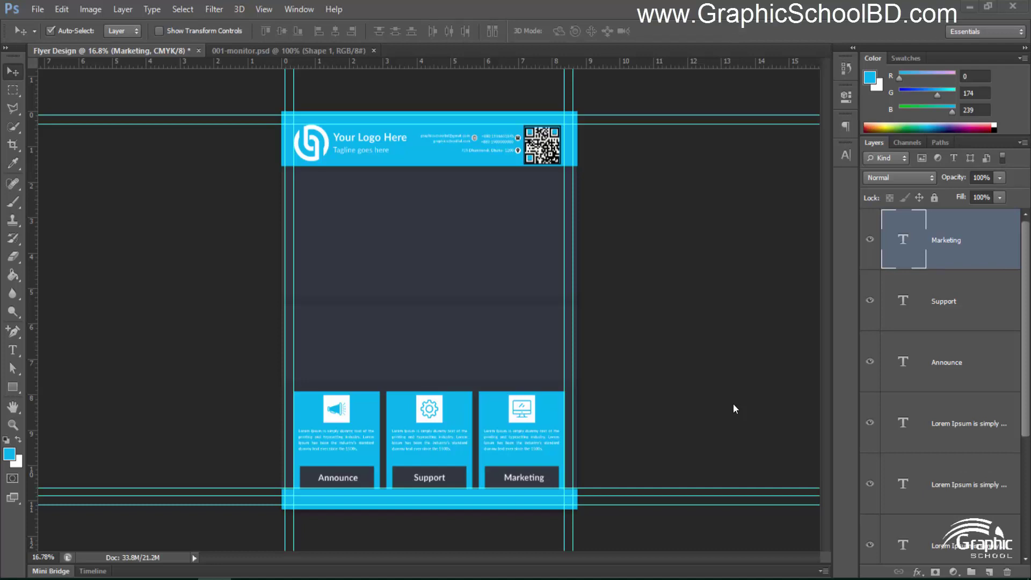
Step: Group the Marketing, Support, Announce and three Lorem Ipsum text layers together
scroll(562, 299, up, 3)
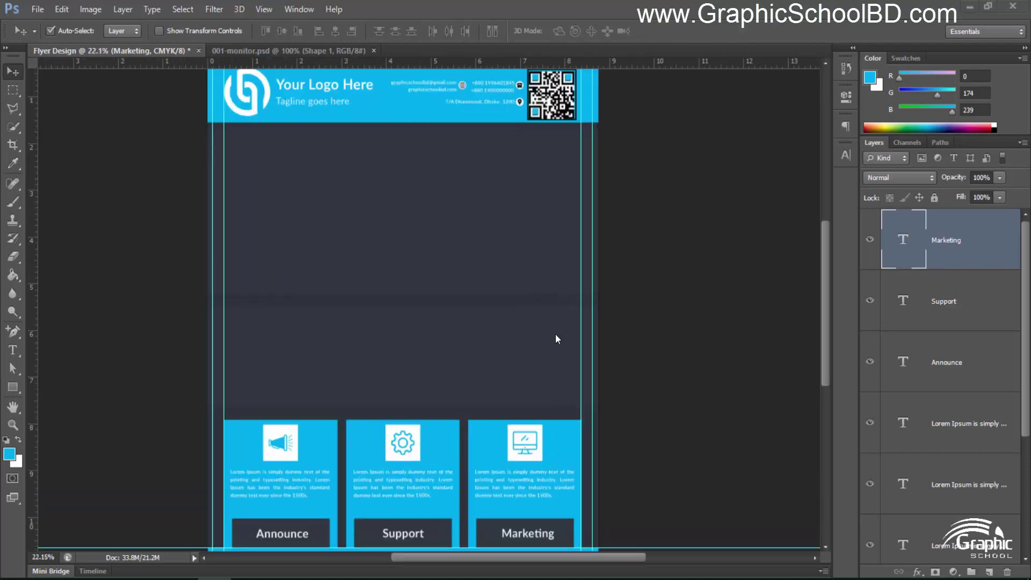
scroll(556, 339, down, 3)
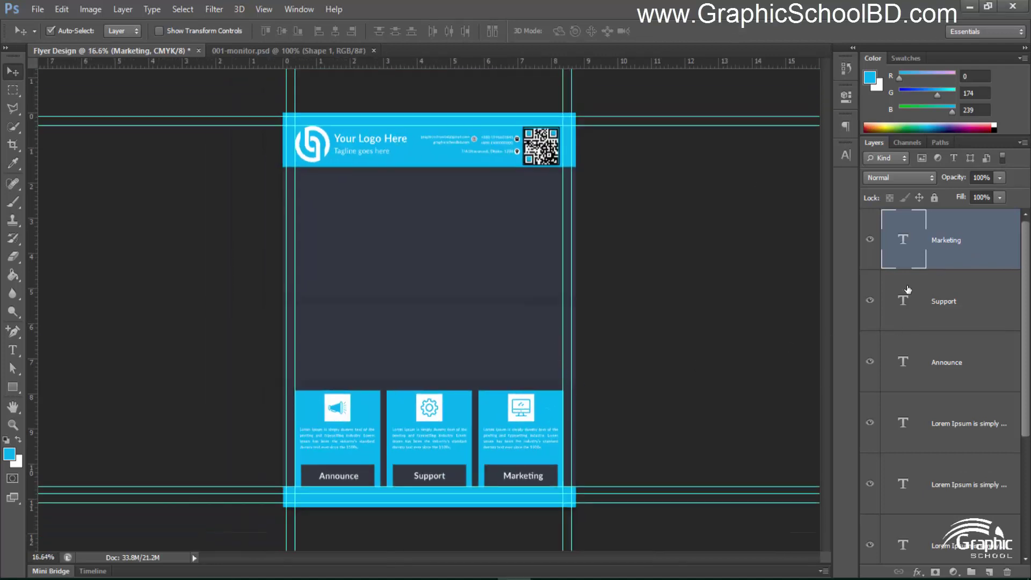
scroll(921, 300, down, 3)
scroll(940, 356, up, 3)
scroll(946, 379, down, 2)
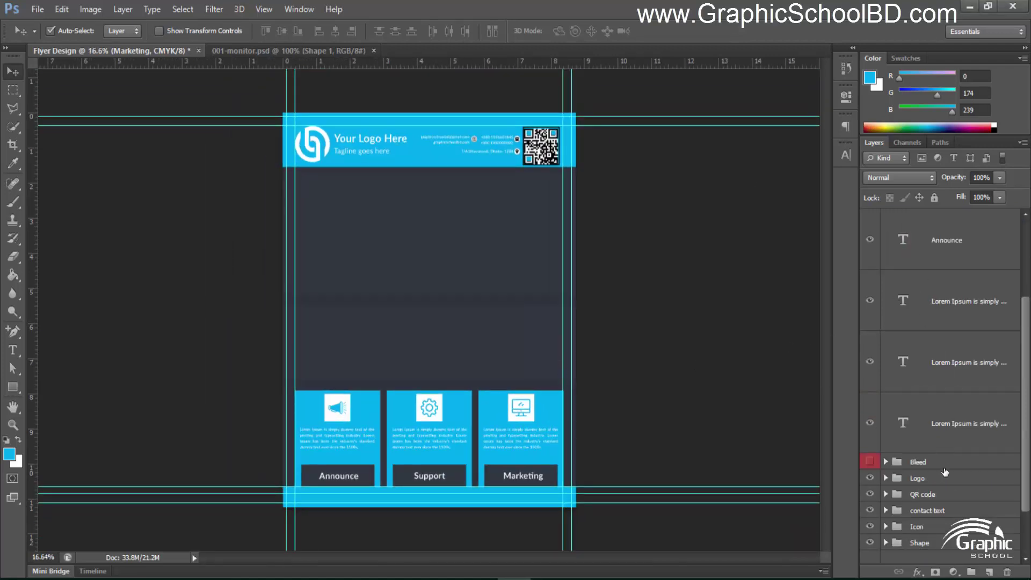
shift+click(953, 425)
scroll(946, 410, down, 1)
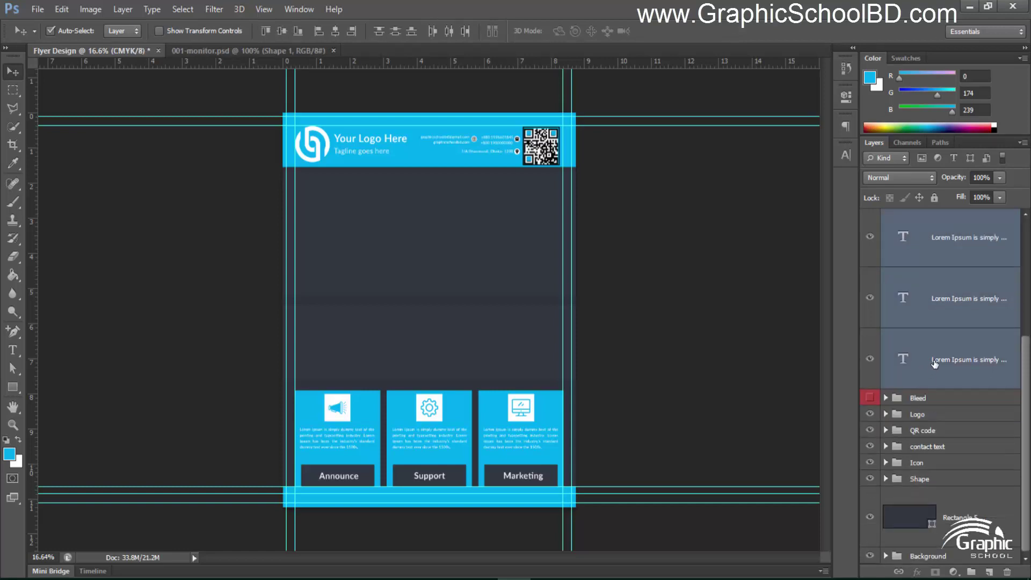
key(ctrl+g)
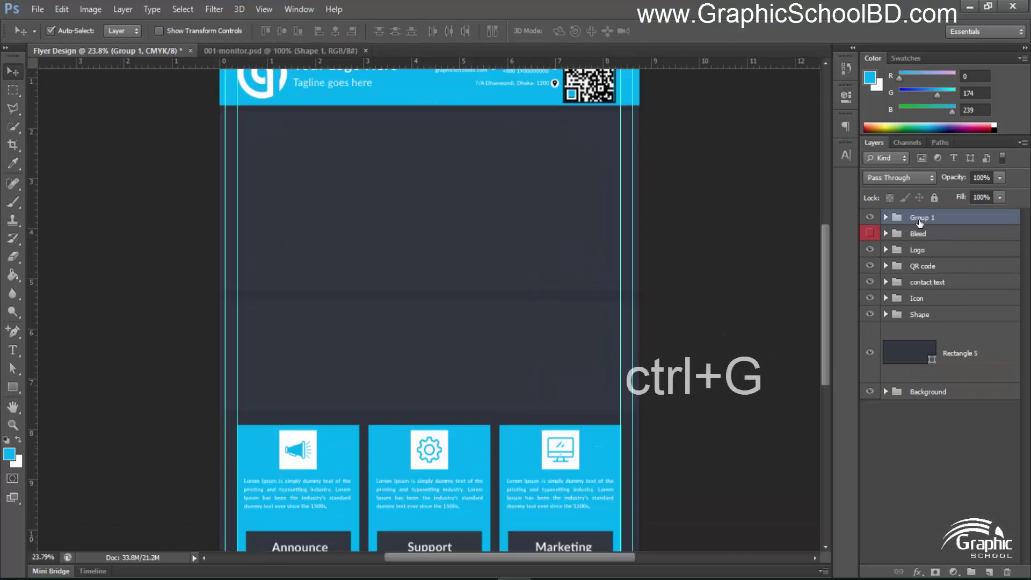
Step: Rename the new layer group as All Text and place it directly below the Logo group
double_click(920, 218)
text(A)
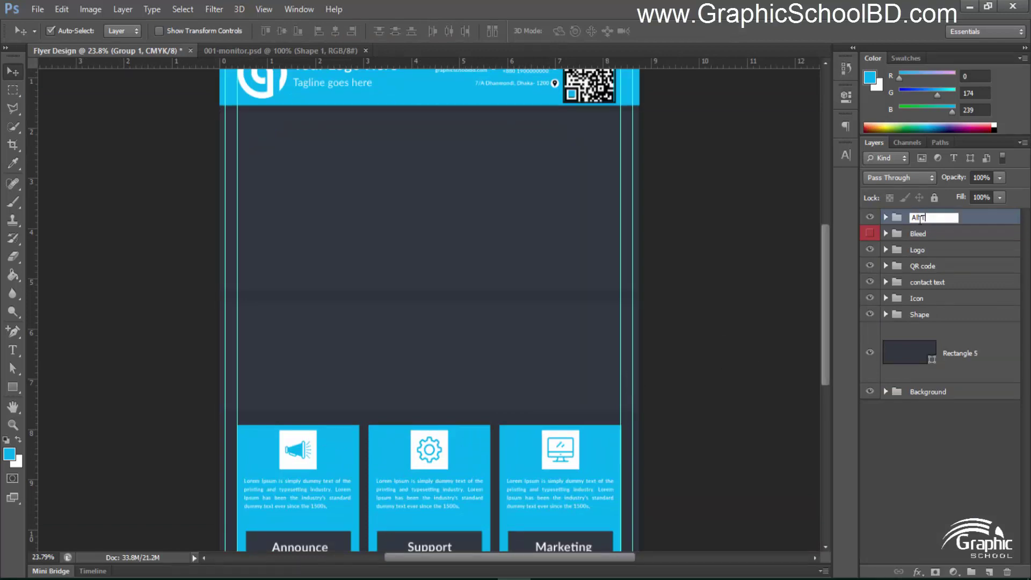
text(ll Text)
key(Return)
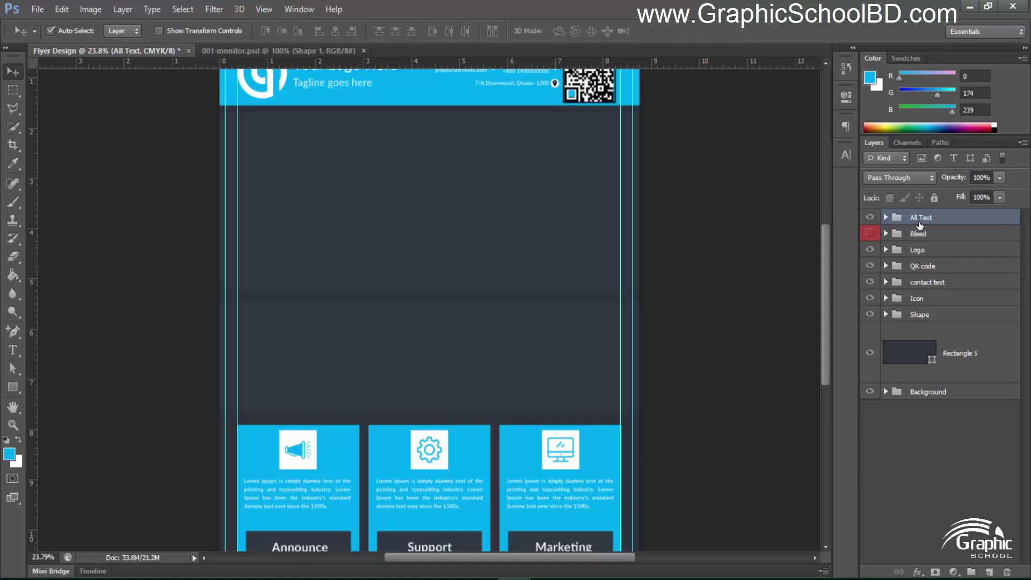
drag(920, 226, 928, 258)
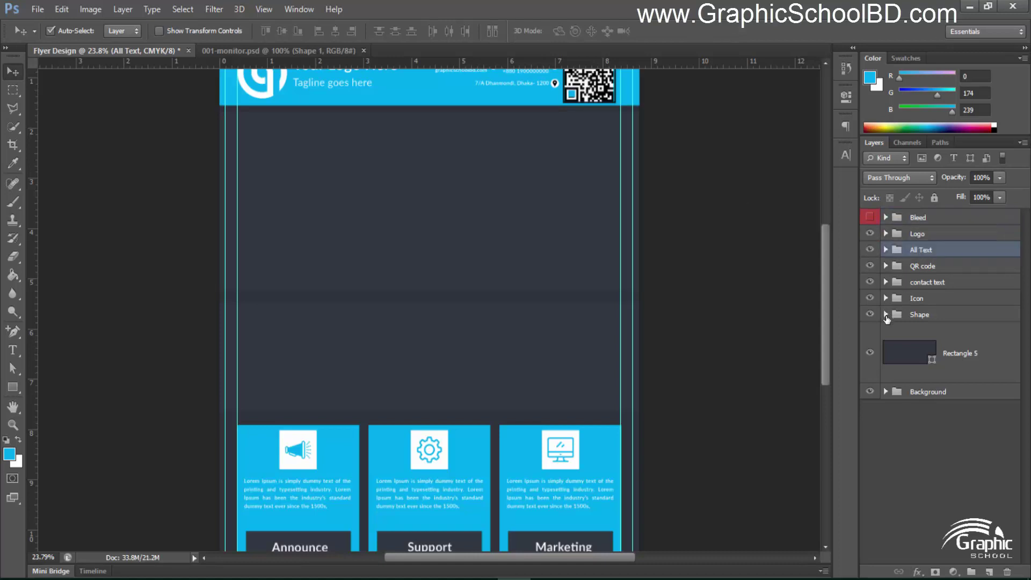
Step: Add a left-aligned text line "WHY CHOOSE US?" in the dark area above the Announce box
scroll(520, 295, down, 3)
scroll(456, 363, up, 3)
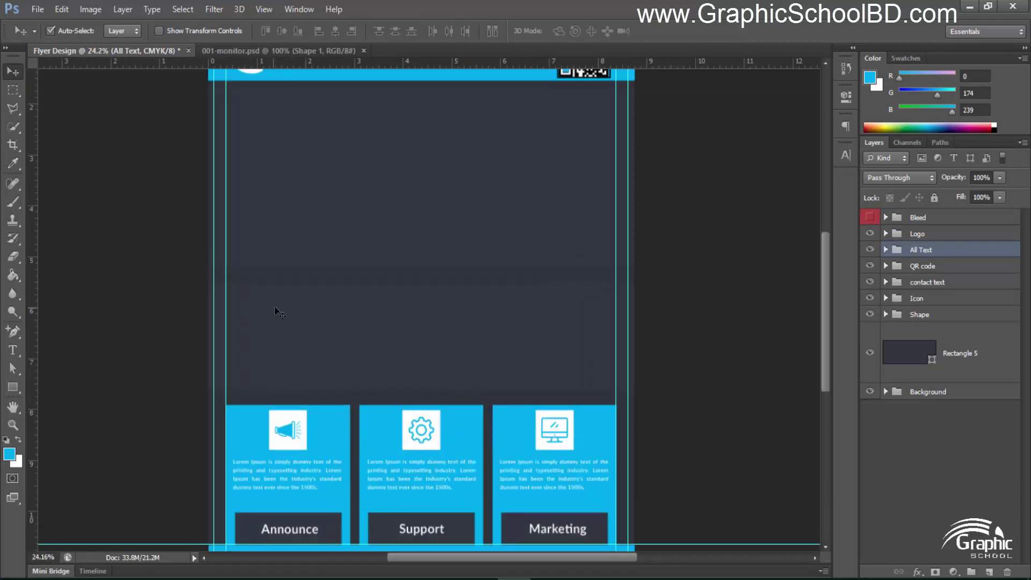
scroll(280, 311, up, 1)
click(13, 350)
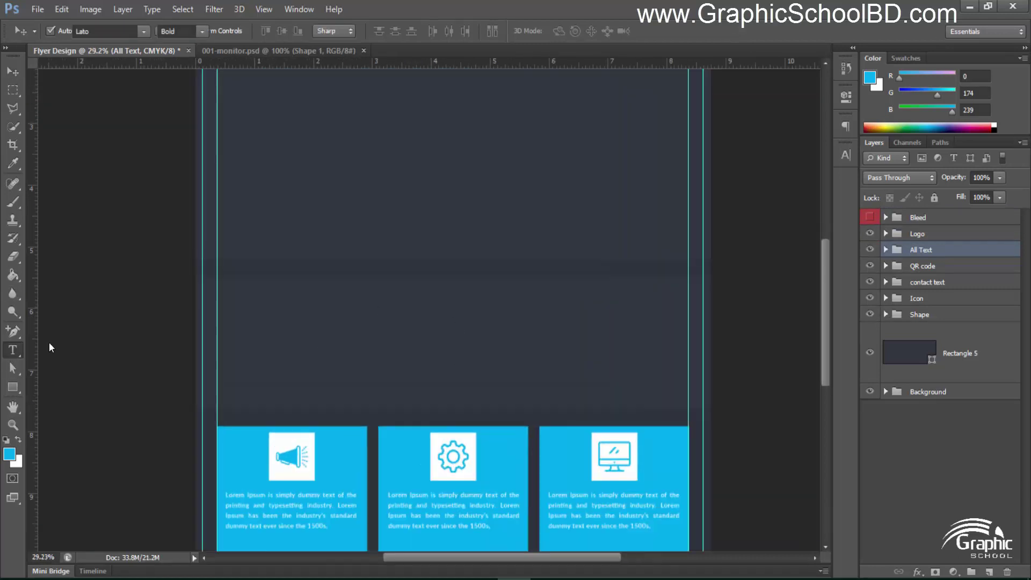
click(228, 296)
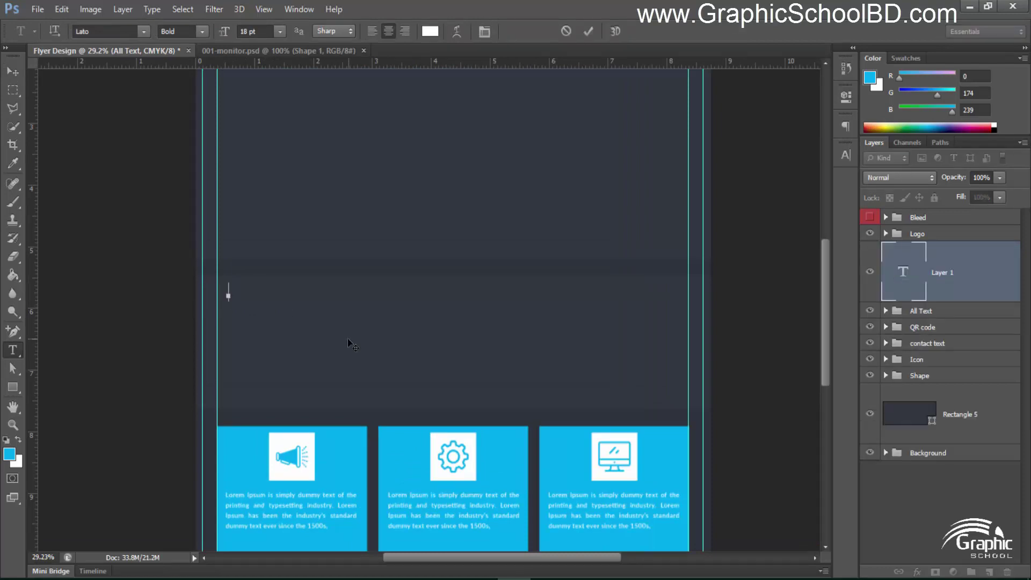
text(WHY CHOOS)
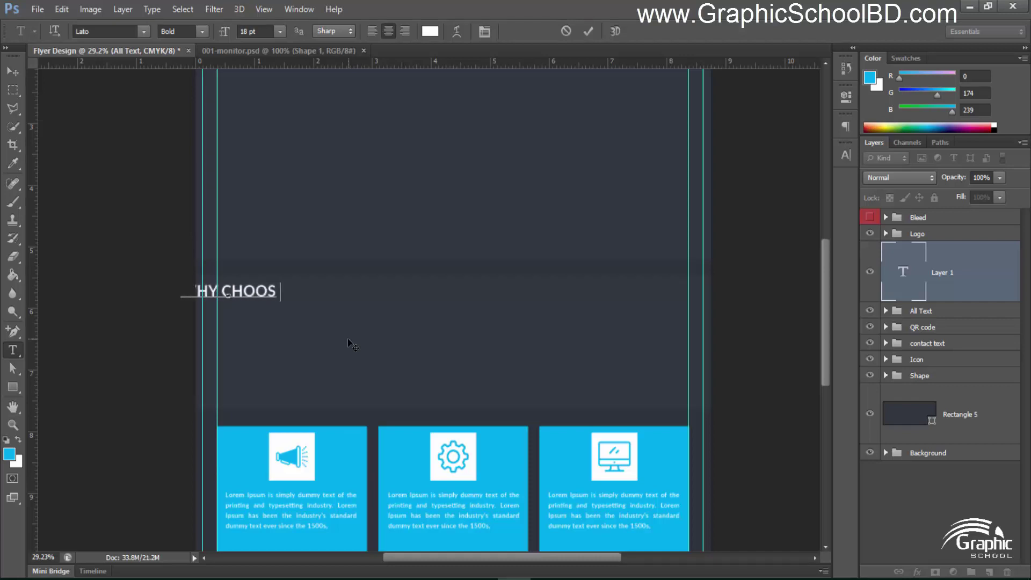
text(E US?)
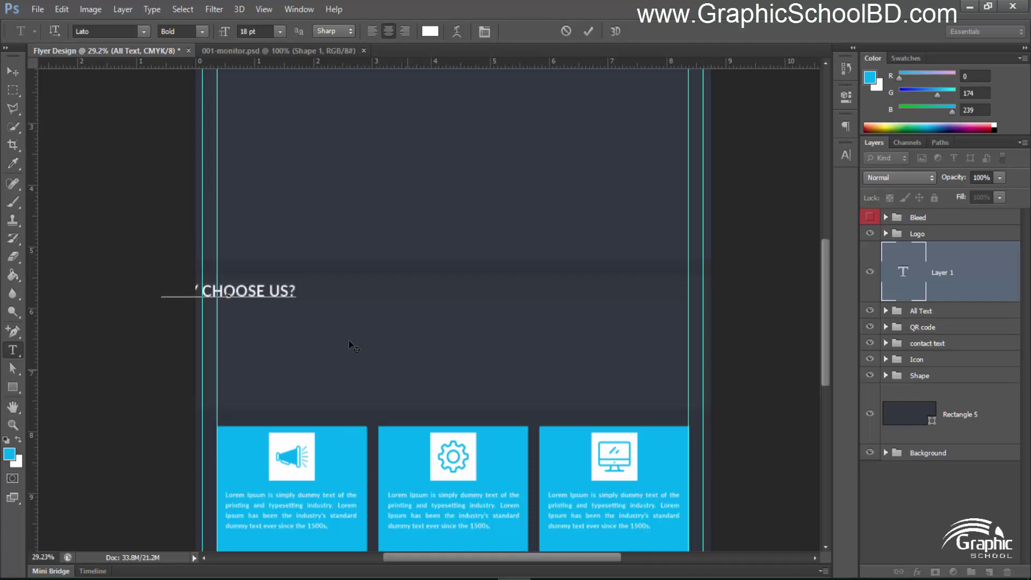
click(372, 31)
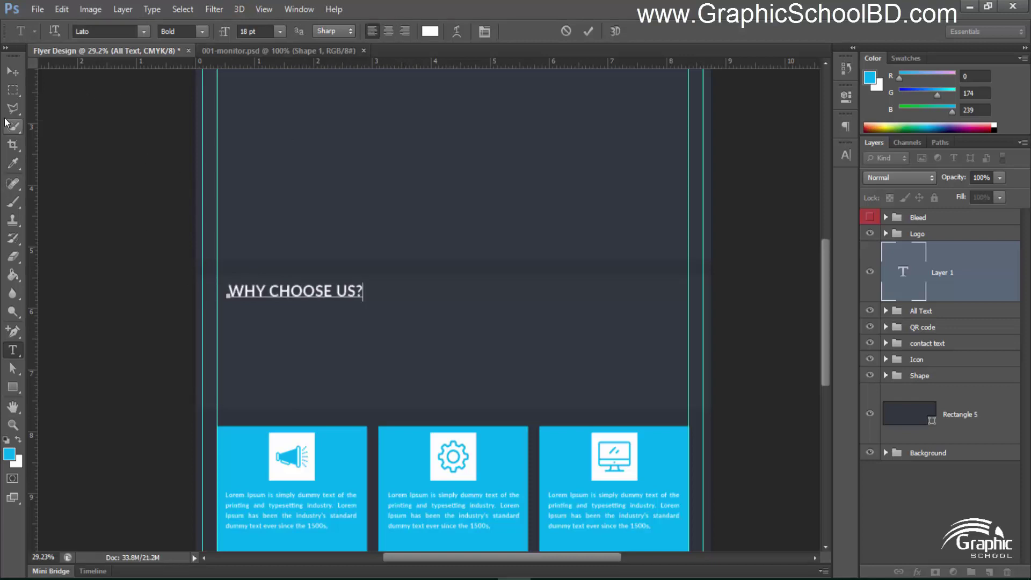
Step: Recolor the words "WHY CHOOSE" with the boxes' blue 00aeef, leaving "US?" white
drag(334, 293, 33, 289)
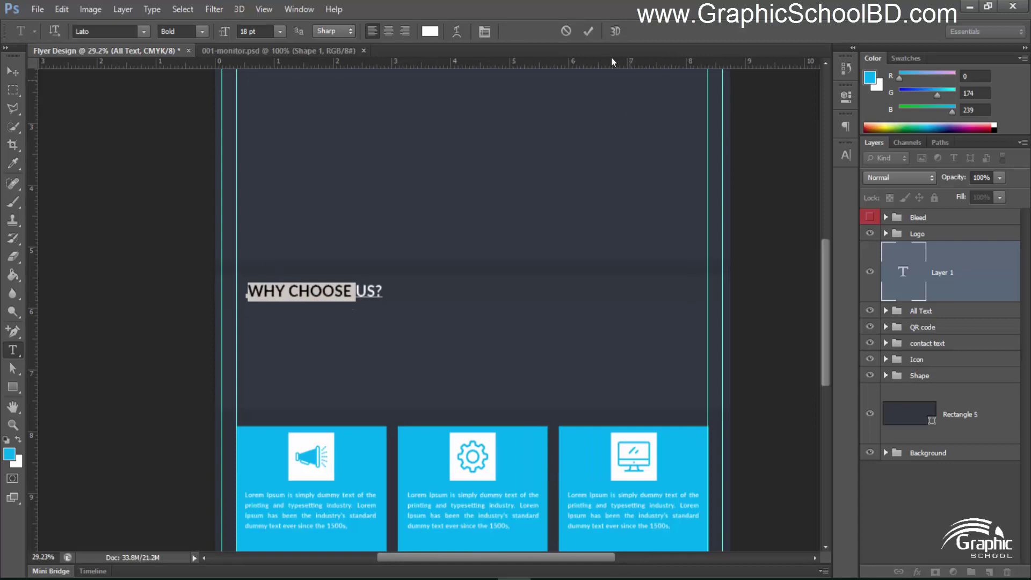
click(436, 31)
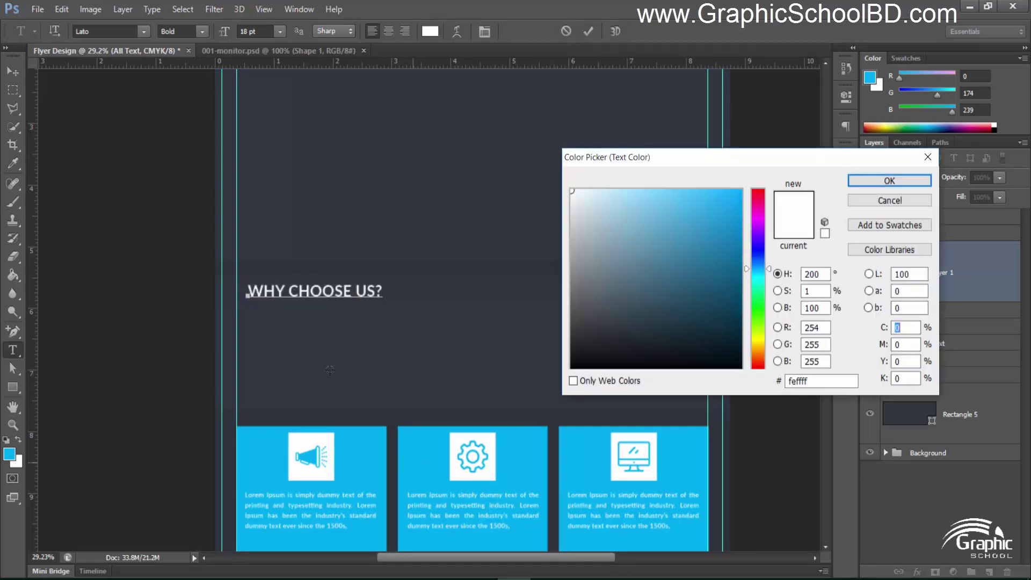
click(412, 463)
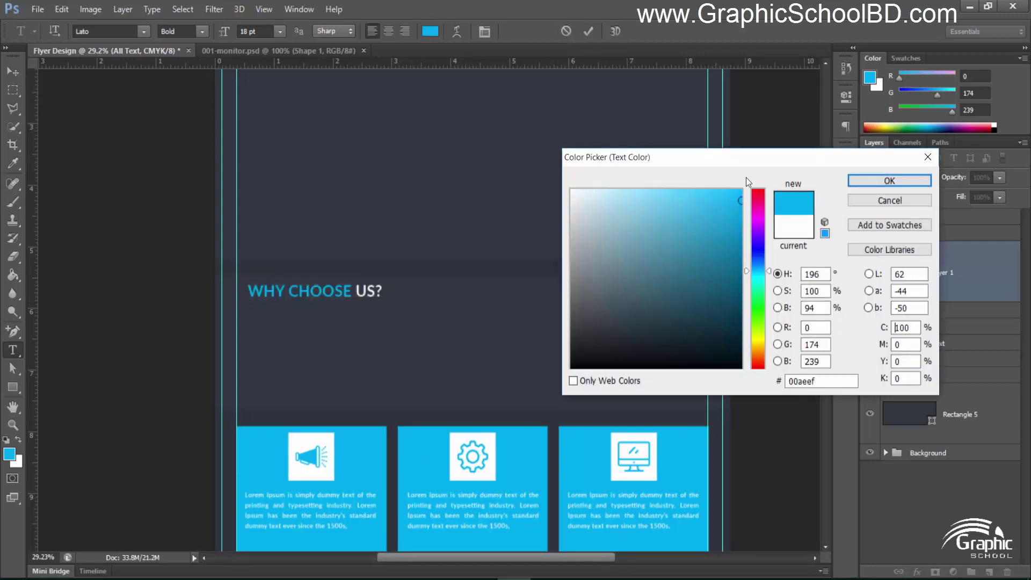
click(892, 181)
click(588, 31)
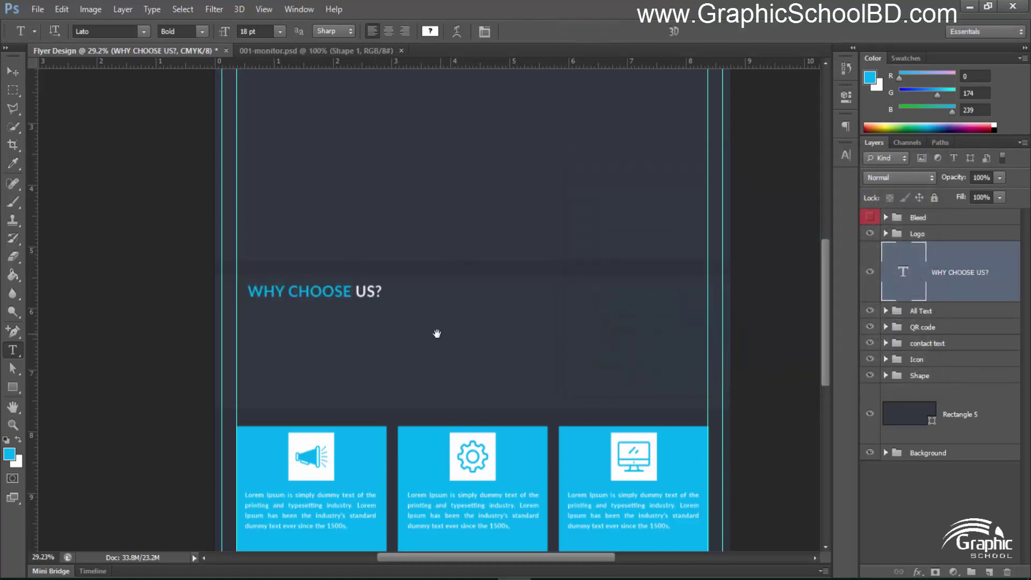
Step: Duplicate the "WHY CHOOSE US?" heading about 4.26 in to its right at the same height
drag(437, 334, 382, 341)
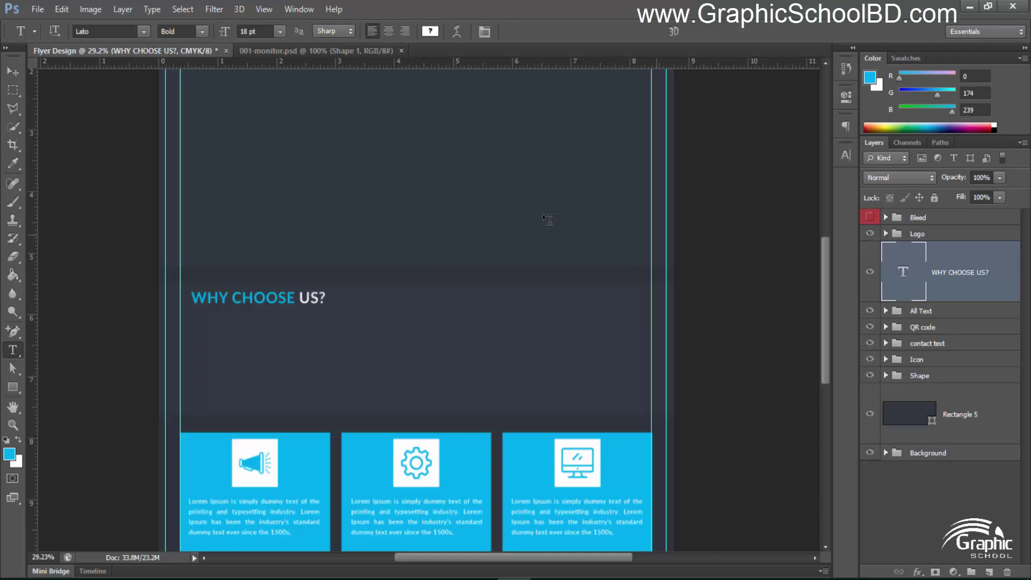
key(v)
drag(308, 302, 506, 308)
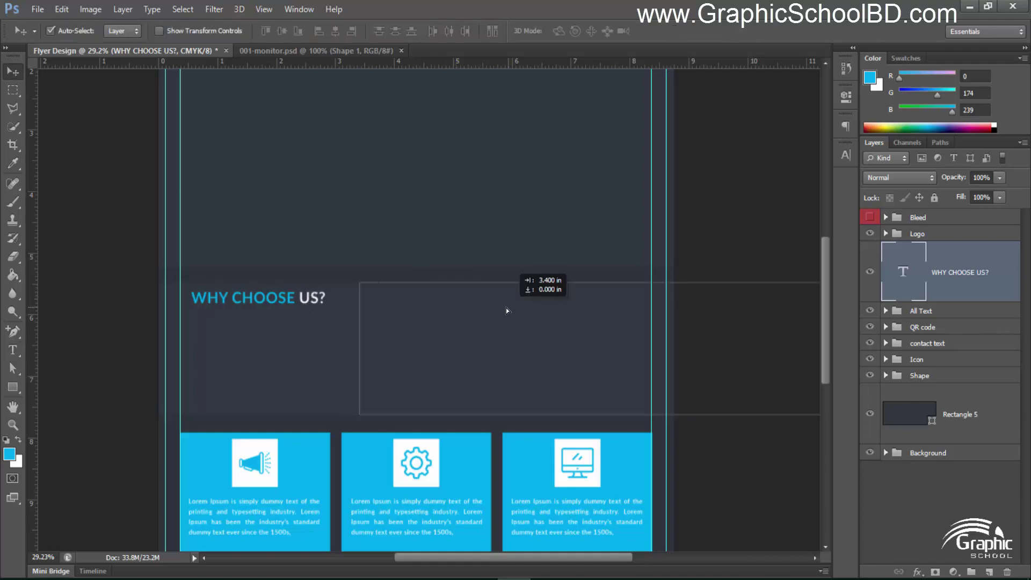
key(ctrl+z)
click(316, 300)
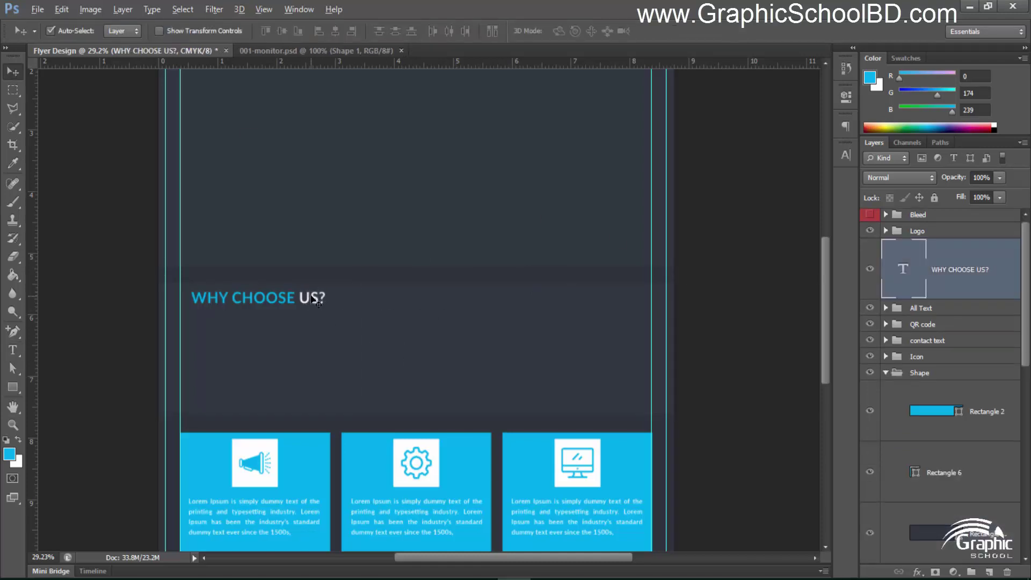
drag(337, 297, 588, 299)
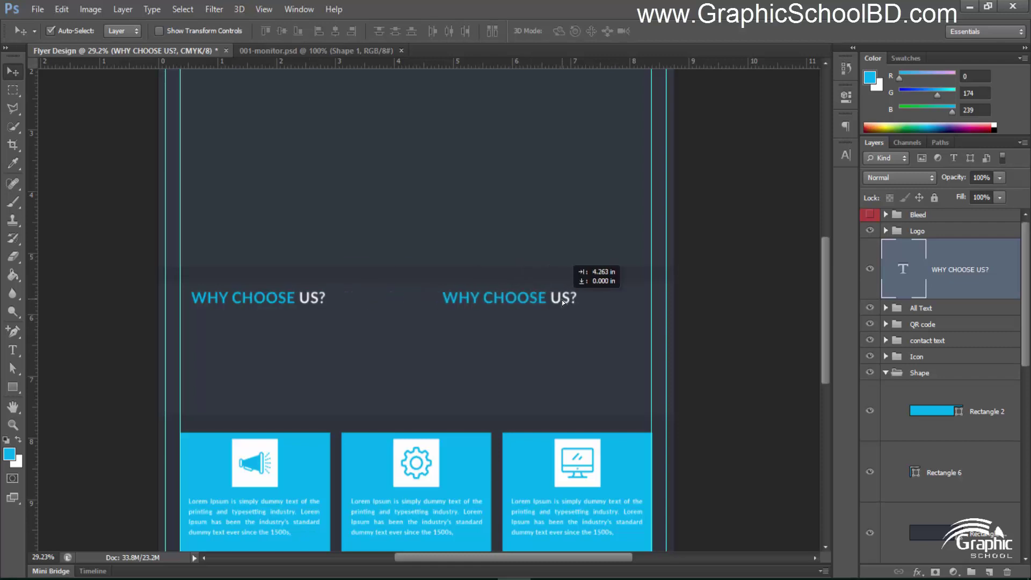
Step: Replace the duplicated heading's text with "ABOUT US:" in blue
key(t)
triple_click(505, 302)
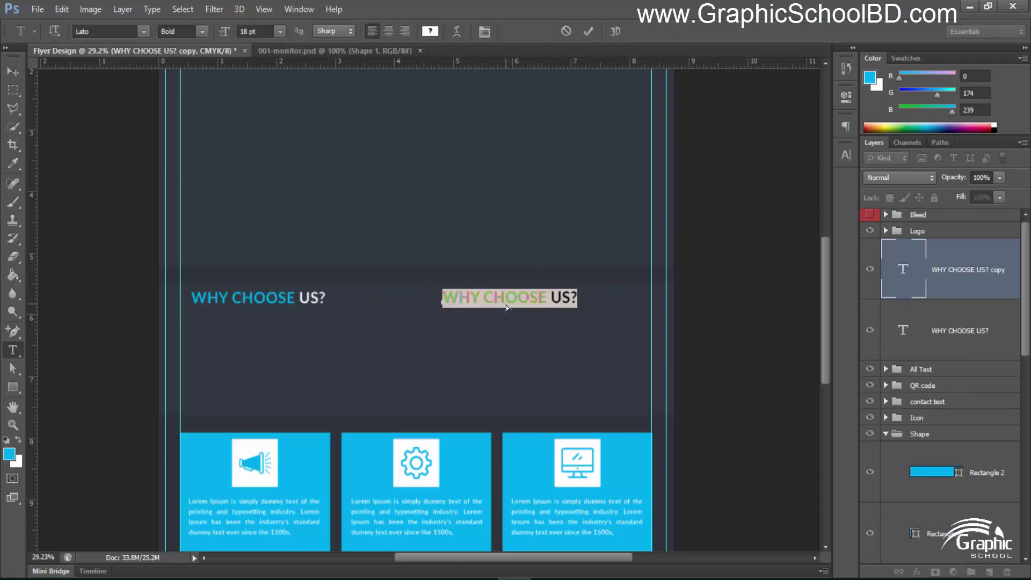
key(BackSpace)
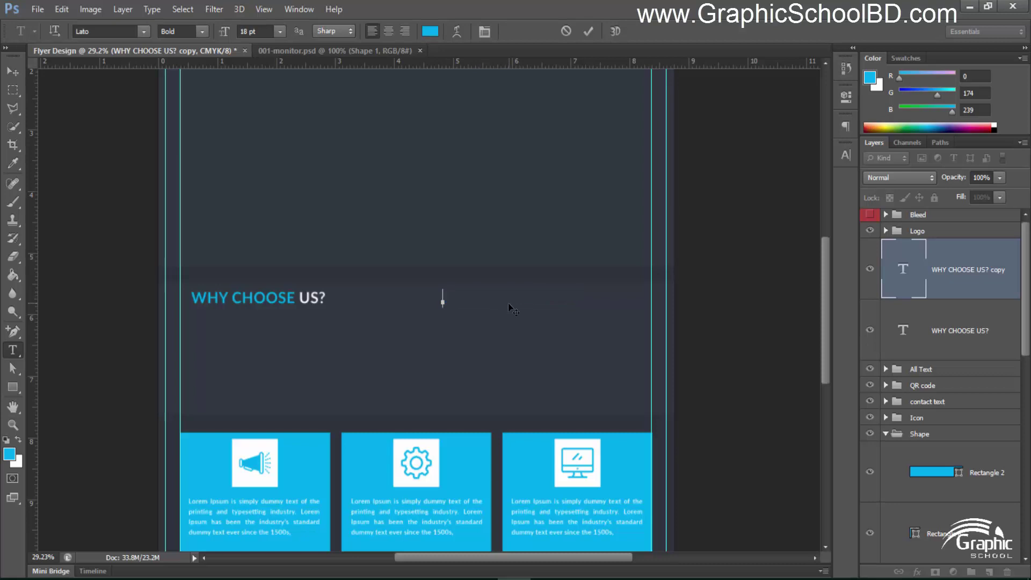
text(ABOUT US)
text(")
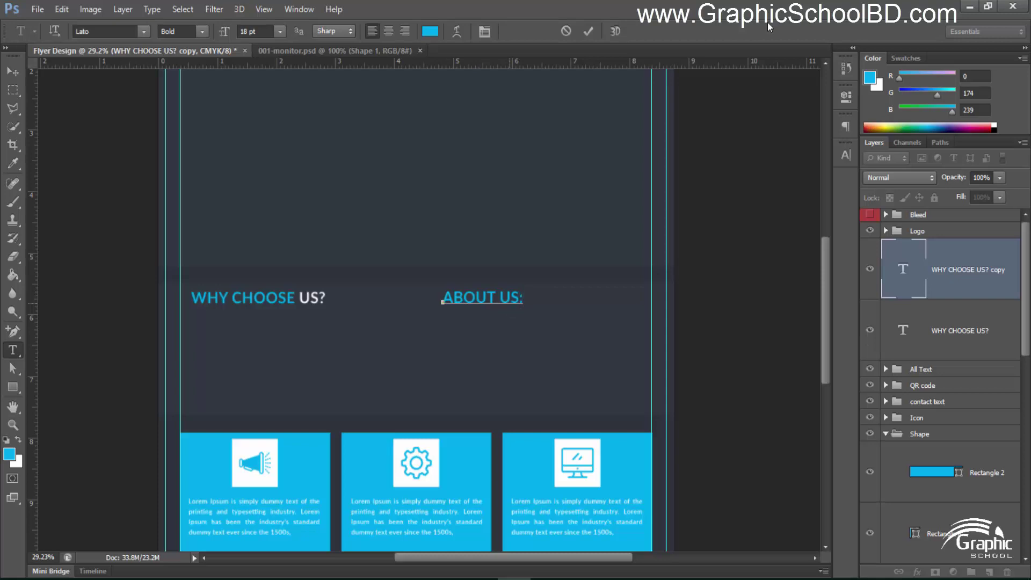
Step: Recolor "US:" in the ABOUT US: heading white and commit the text edit
drag(501, 298, 524, 298)
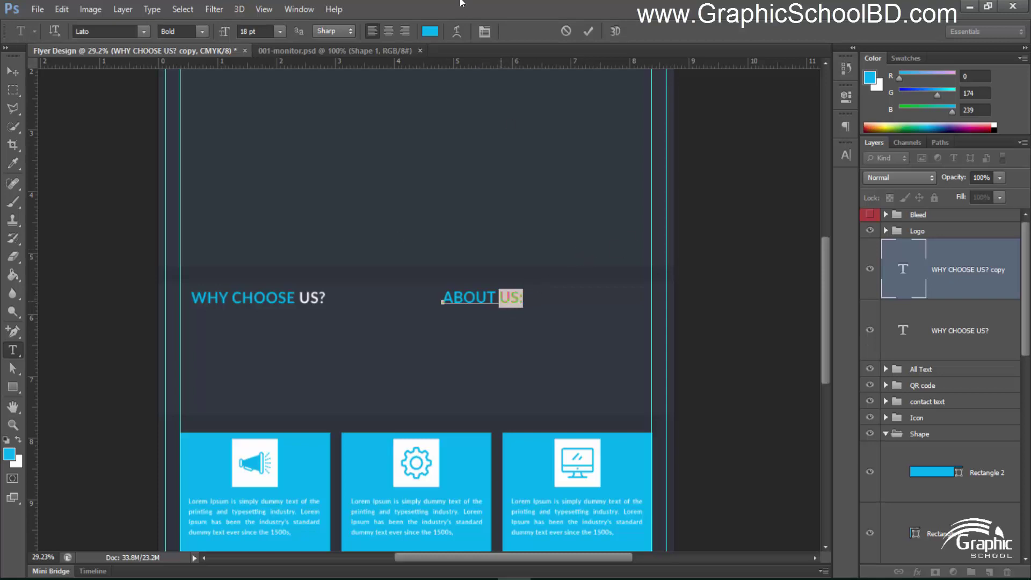
click(430, 31)
text(0)
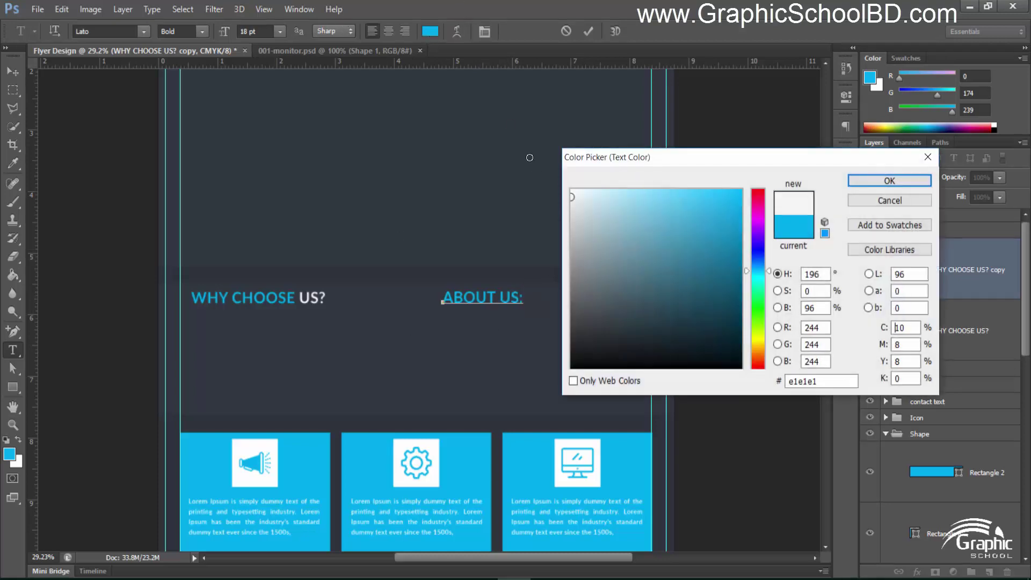
click(868, 181)
click(590, 29)
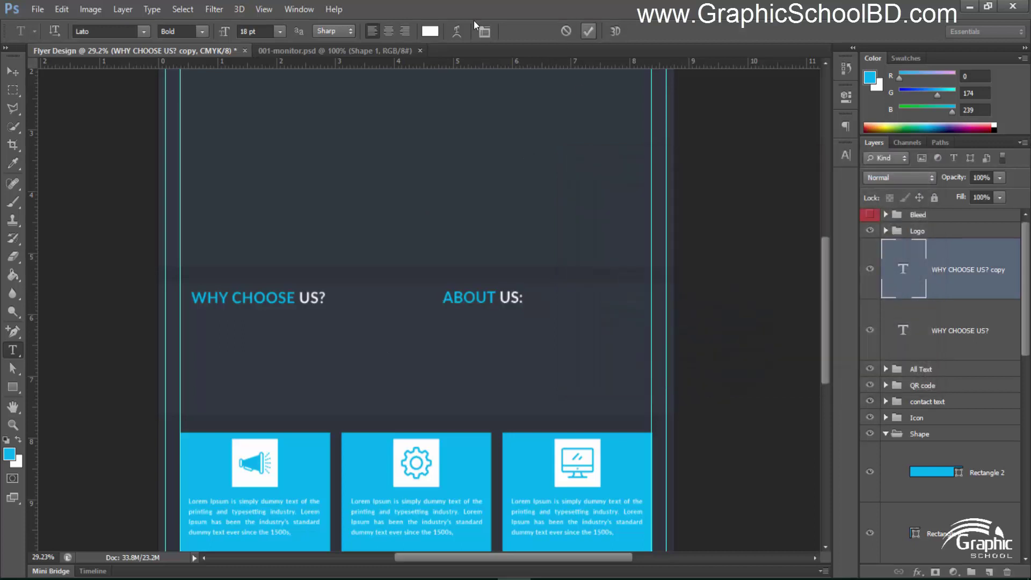
Step: Draw an outlined five-point star custom shape about 101 by 96 px below the "WHY CHOOSE US?" heading
click(13, 71)
key(ctrl+0)
scroll(433, 326, up, 3)
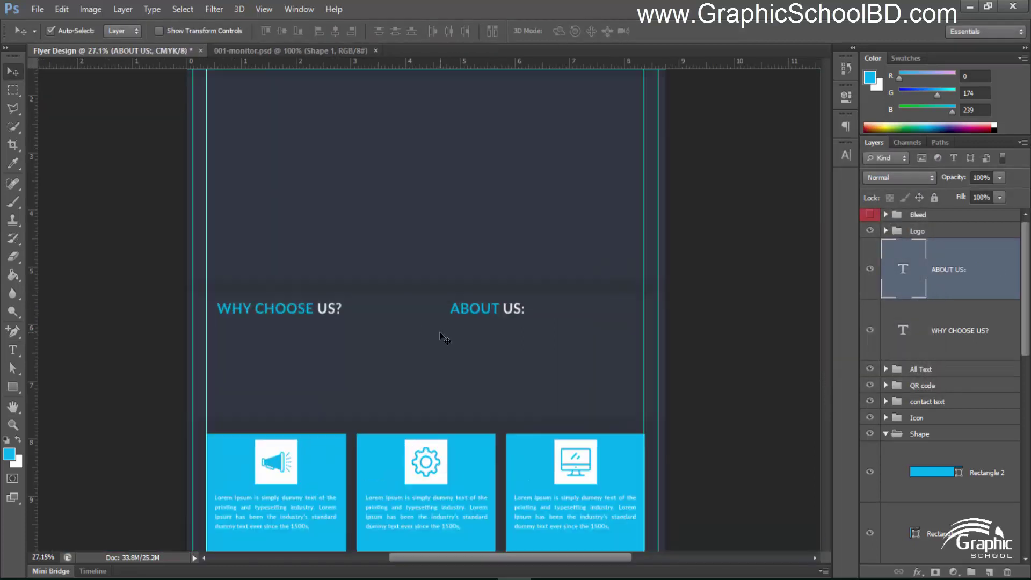
scroll(330, 355, up, 3)
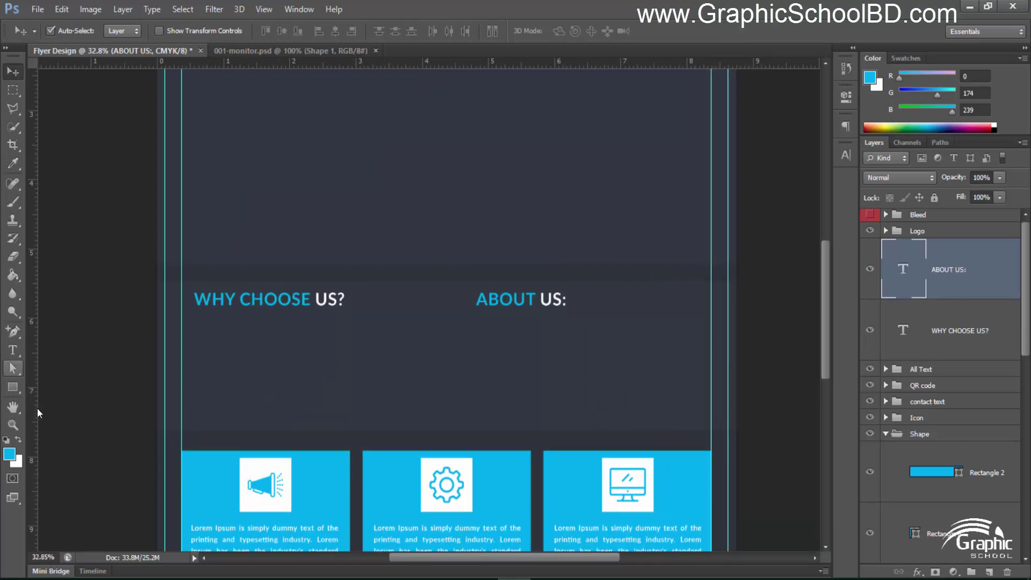
click(13, 386)
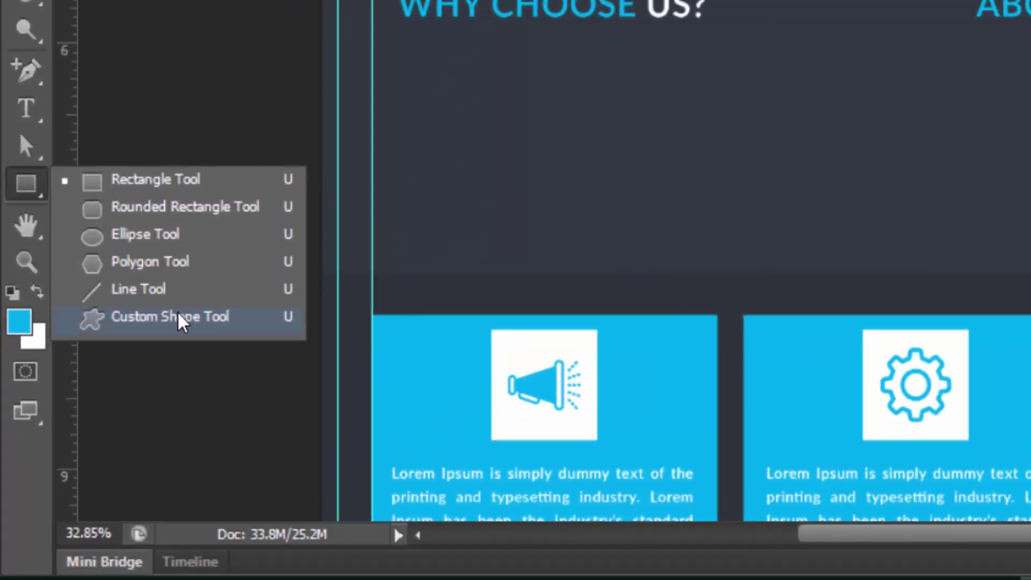
click(170, 316)
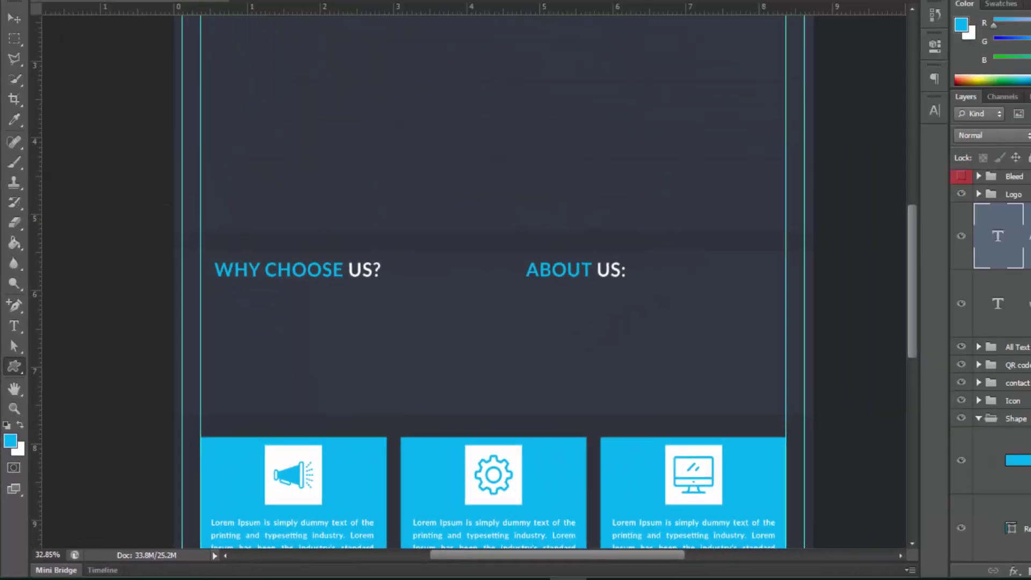
click(509, 30)
scroll(484, 230, up, 3)
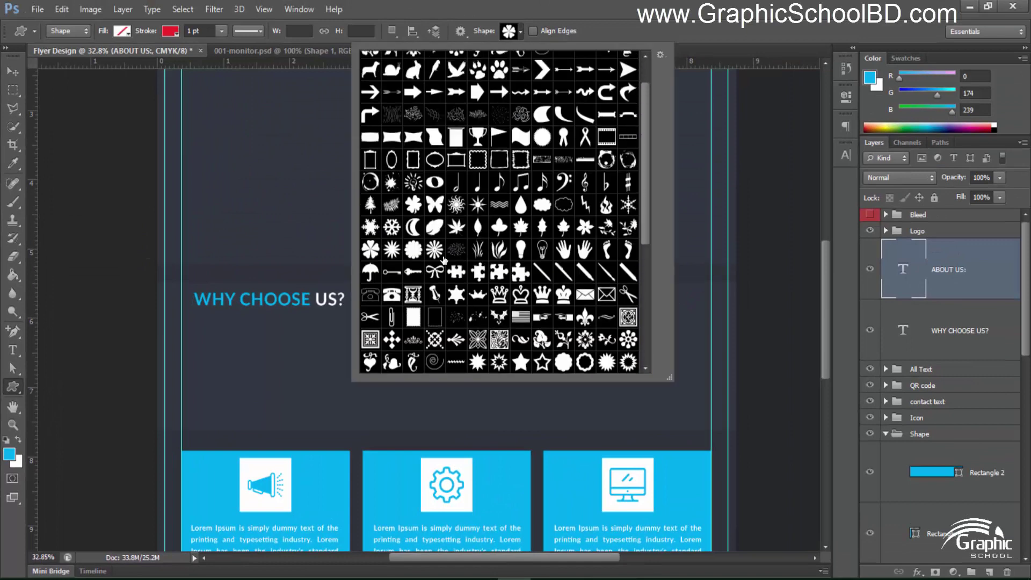
scroll(531, 202, up, 1)
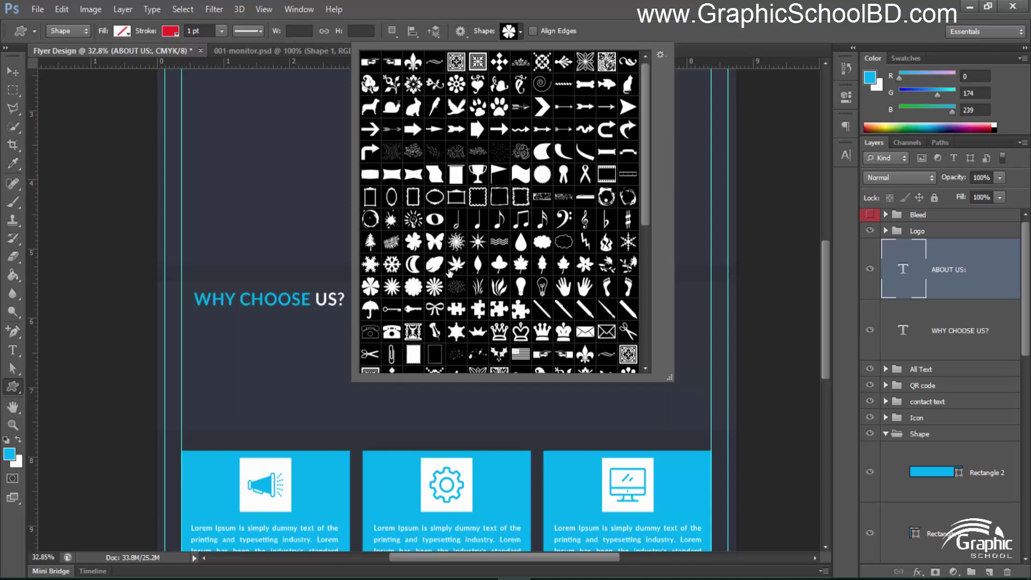
scroll(445, 273, down, 4)
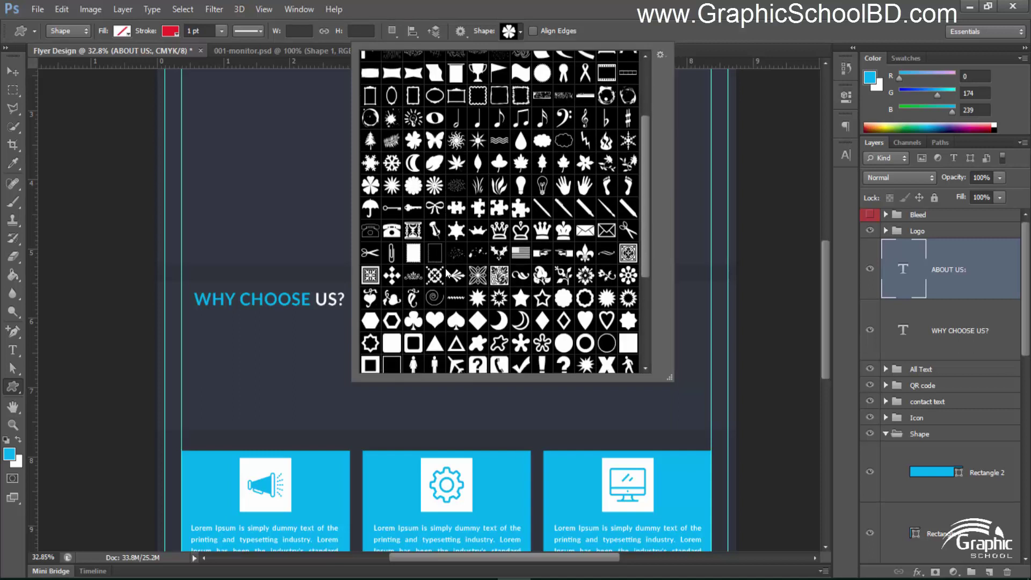
click(543, 298)
click(453, 8)
scroll(212, 357, up, 1)
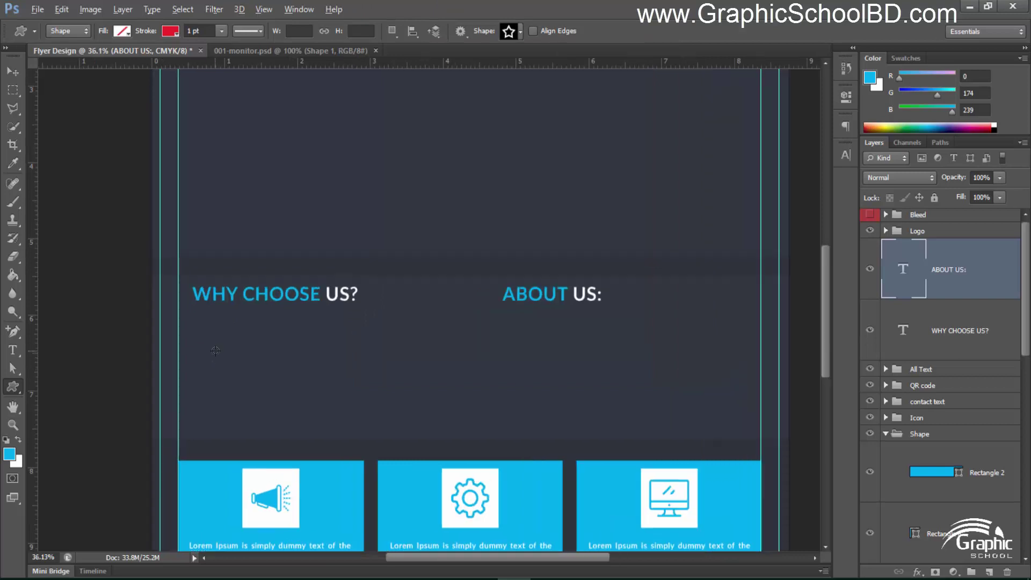
drag(217, 351, 177, 285)
Step: Remove the star's stroke and fill it with the blue 00aeef
click(123, 31)
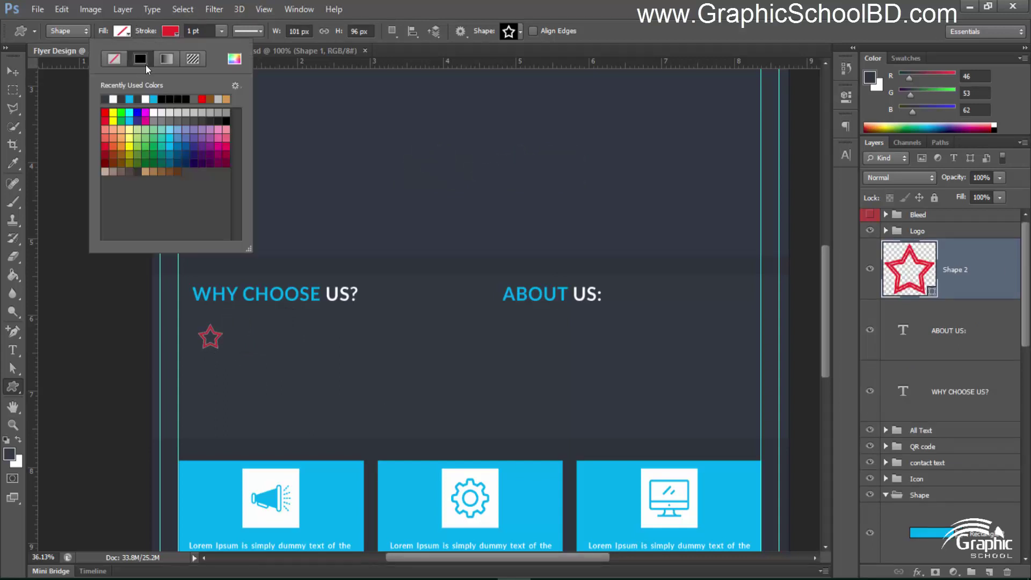
click(113, 58)
click(126, 32)
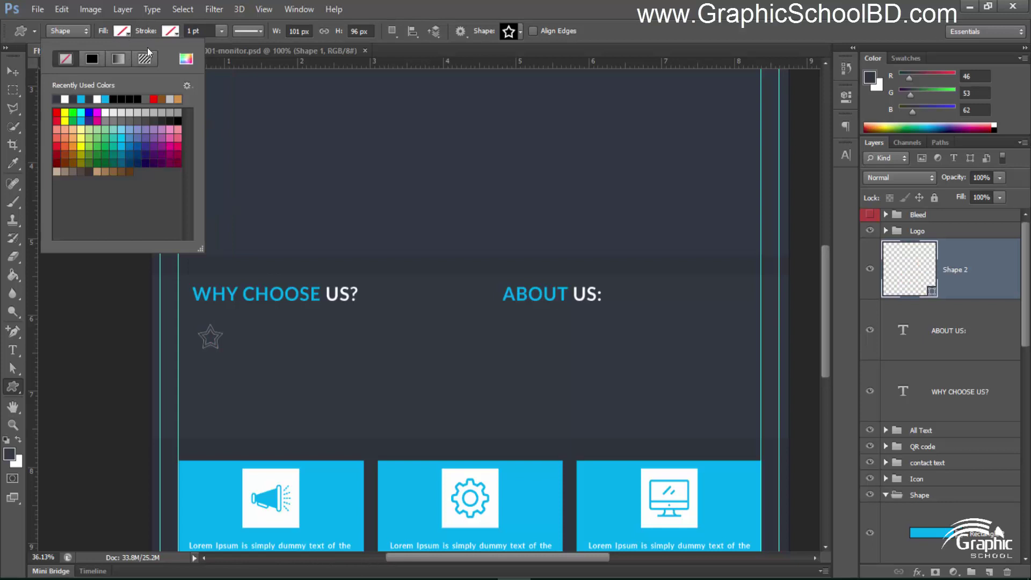
click(186, 58)
text(00aeef)
click(854, 181)
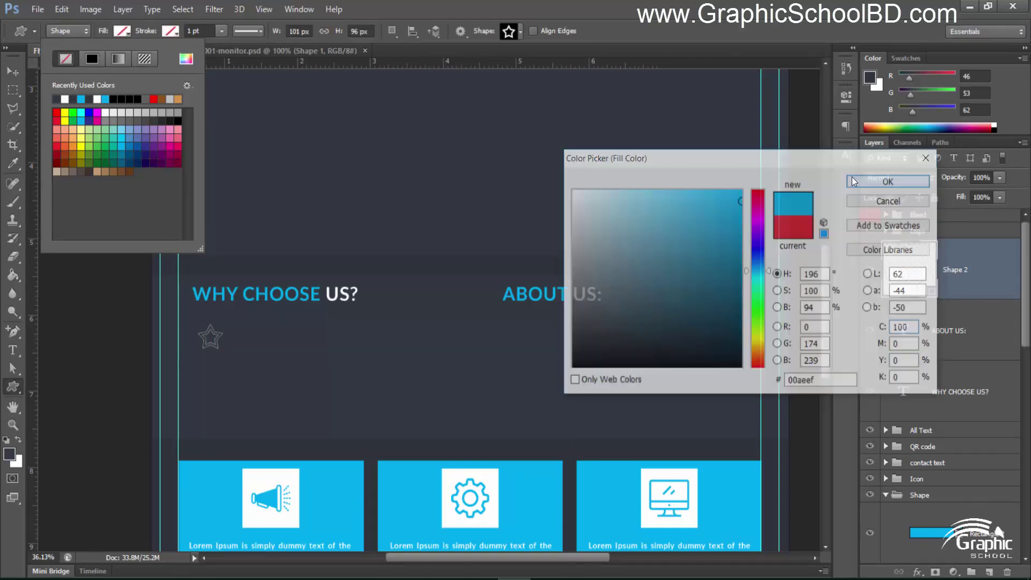
click(477, 2)
Step: Move the star so its left edge lines up with the start of the "WHY CHOOSE US?" heading
click(13, 71)
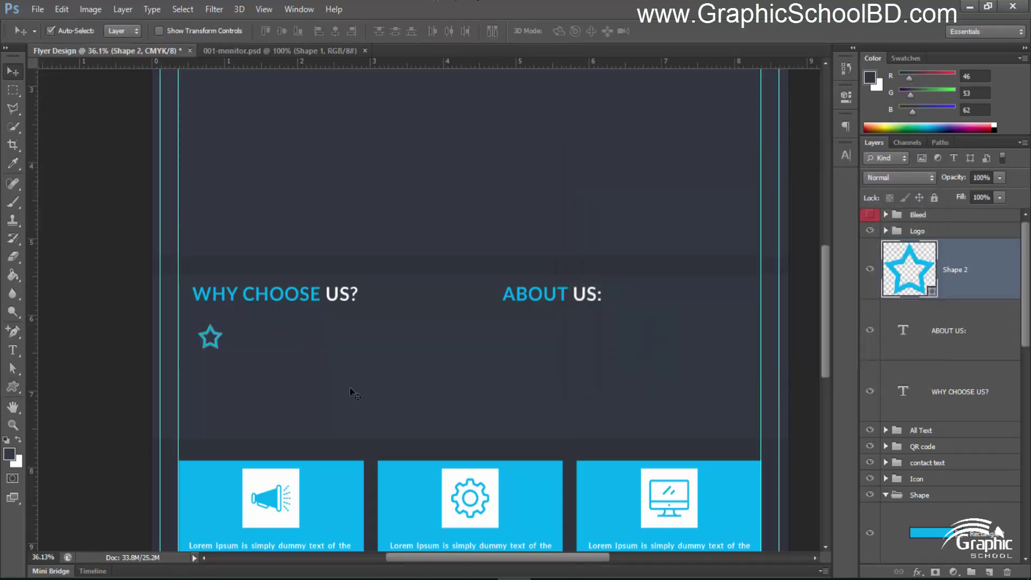
scroll(192, 340, up, 4)
scroll(248, 338, down, 4)
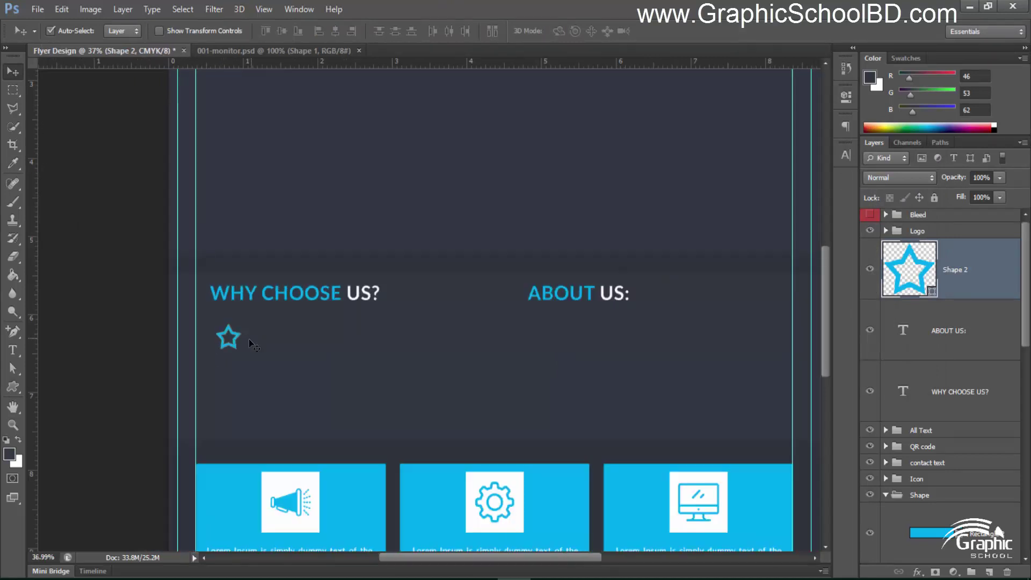
scroll(247, 338, up, 5)
mouse_move(243, 334)
mouse_down()
mouse_move(228, 335)
mouse_move(236, 335)
mouse_up()
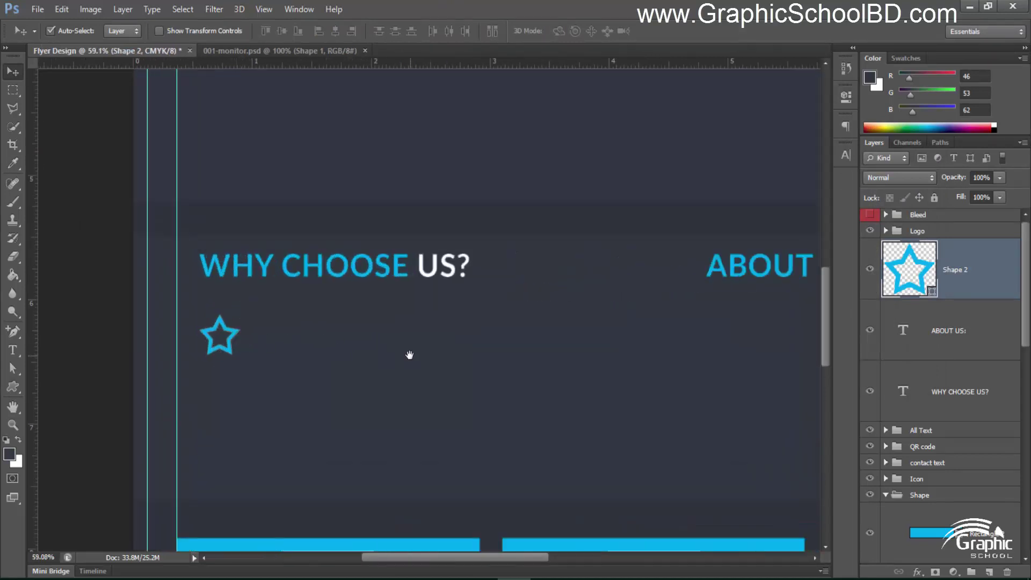
drag(410, 354, 298, 312)
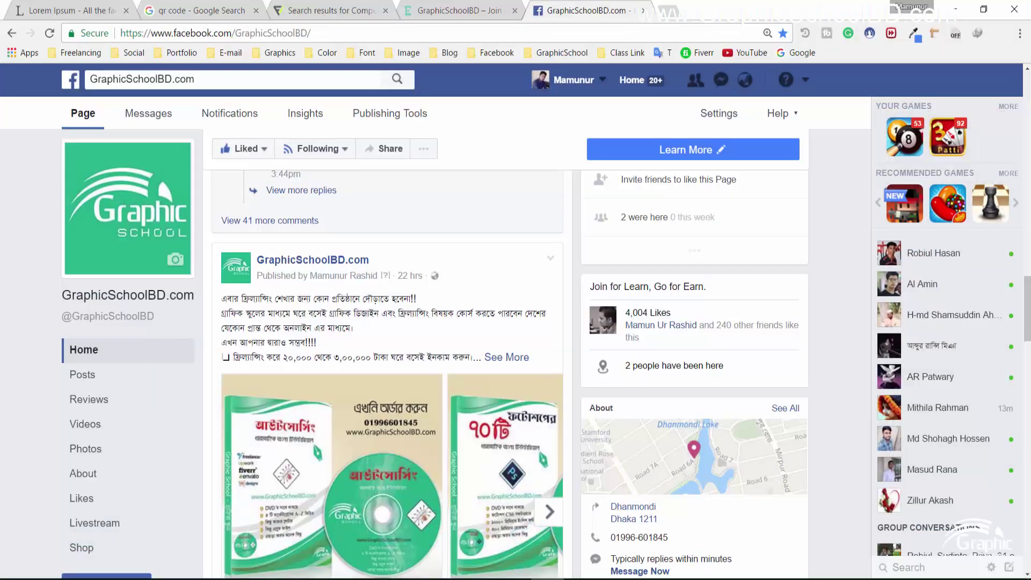
click(161, 11)
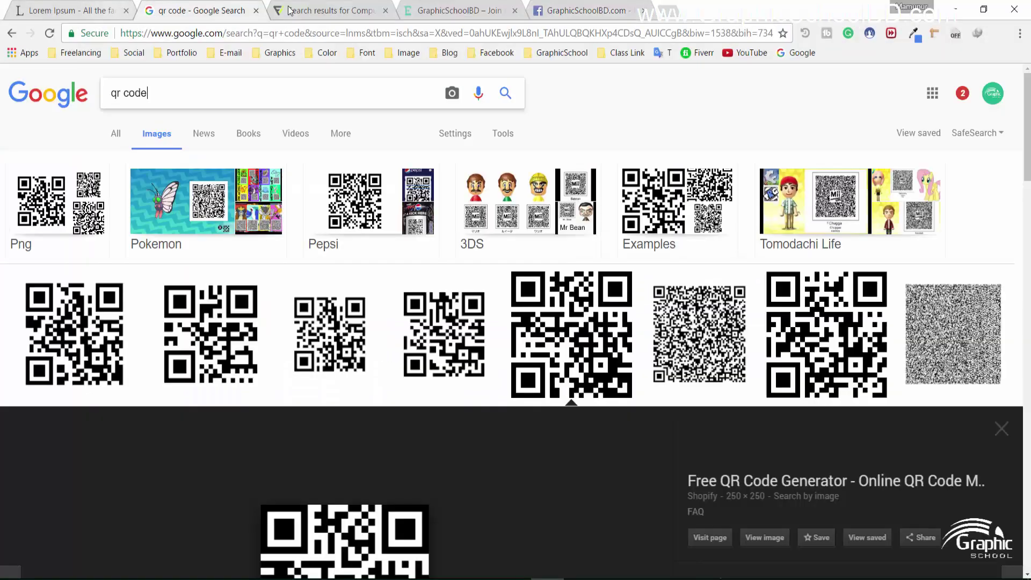
click(55, 11)
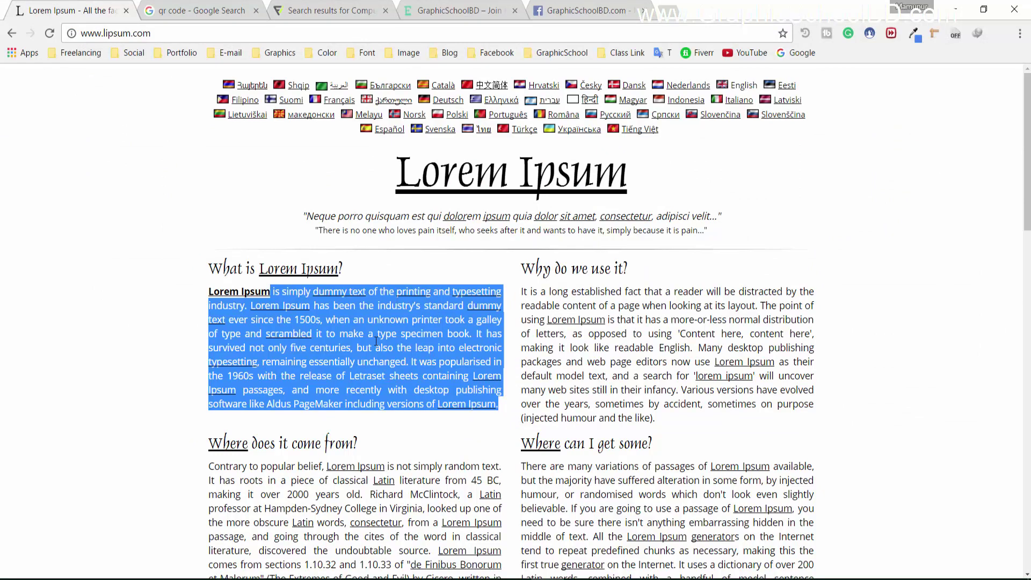
click(204, 296)
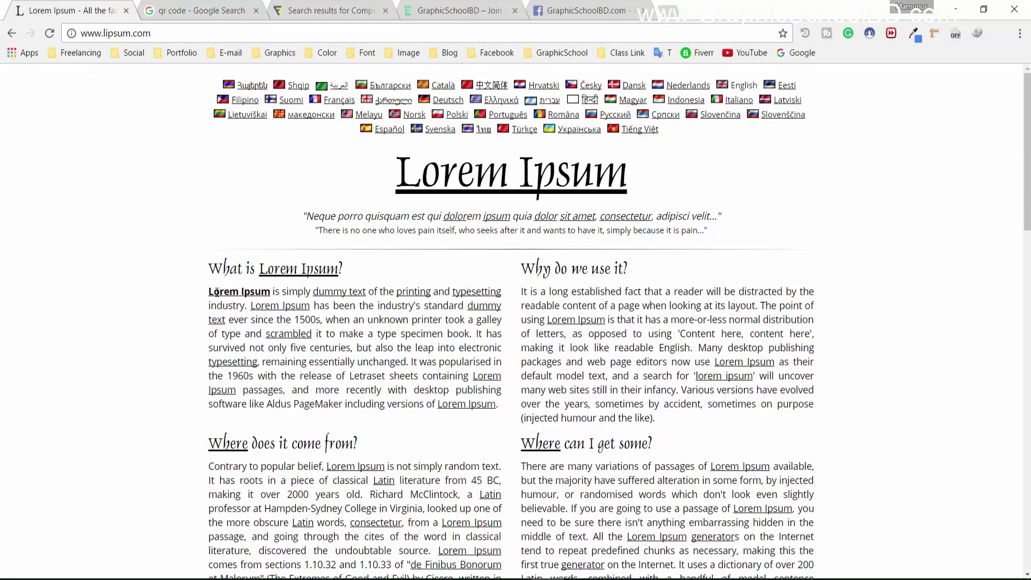
drag(206, 293, 277, 321)
click(695, 302)
triple_click(521, 293)
click(616, 306)
drag(757, 304, 521, 291)
key(ctrl+c)
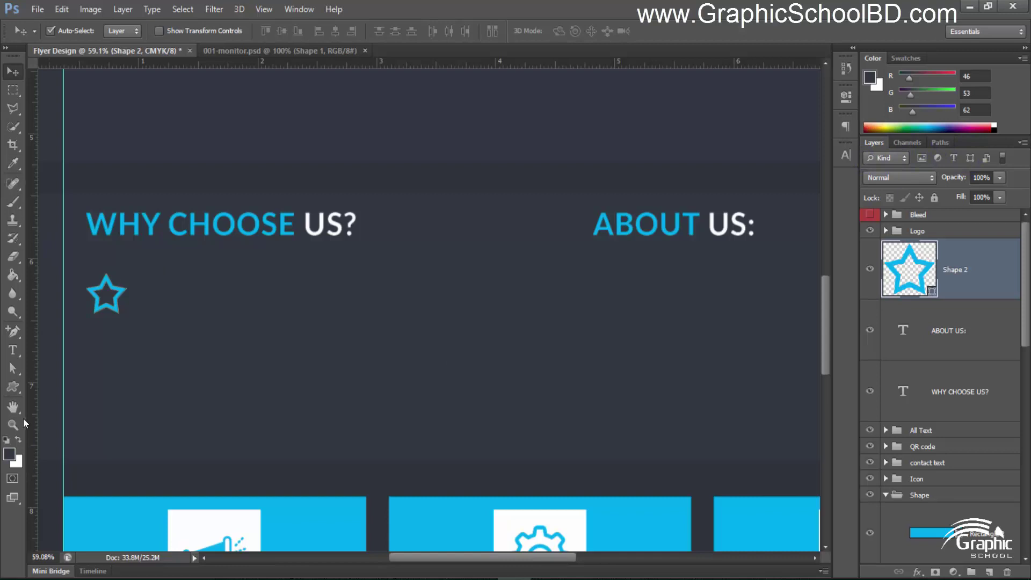
Step: Paste the copied sentence into a paragraph text box beside the star in the flyer and color it white ffffff
key(t)
drag(135, 284, 434, 332)
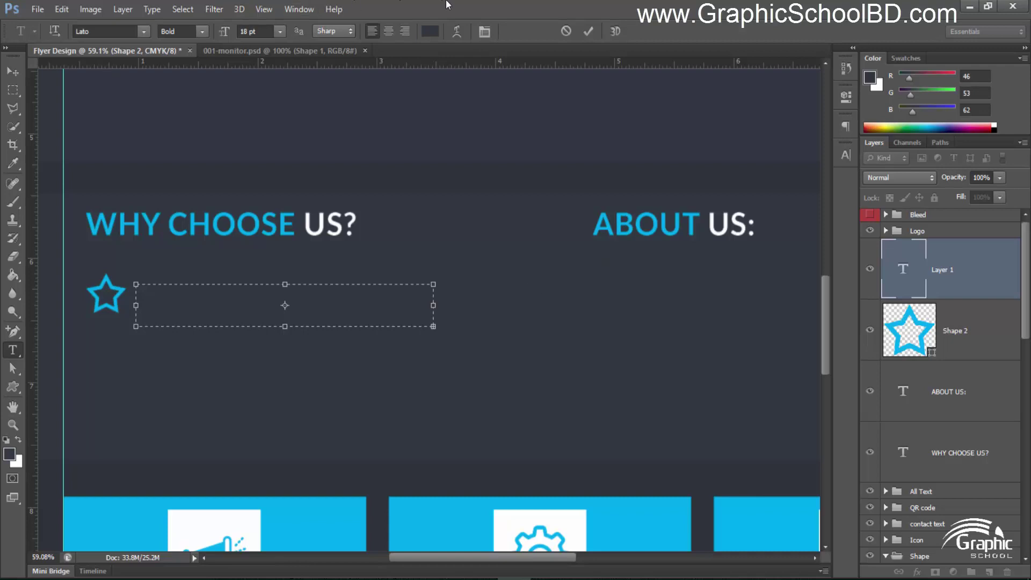
key(ctrl+a)
click(429, 34)
click(572, 190)
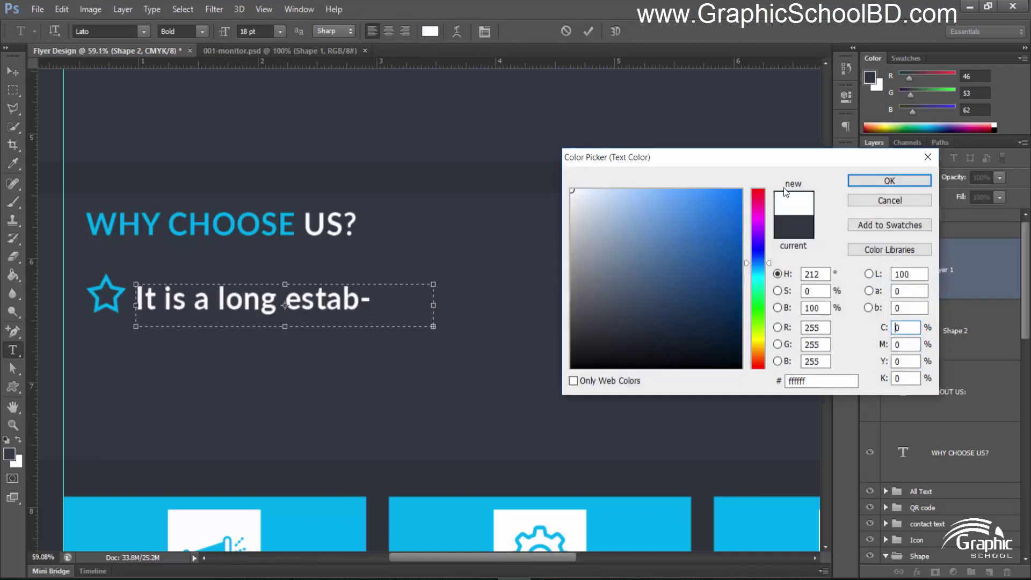
click(888, 180)
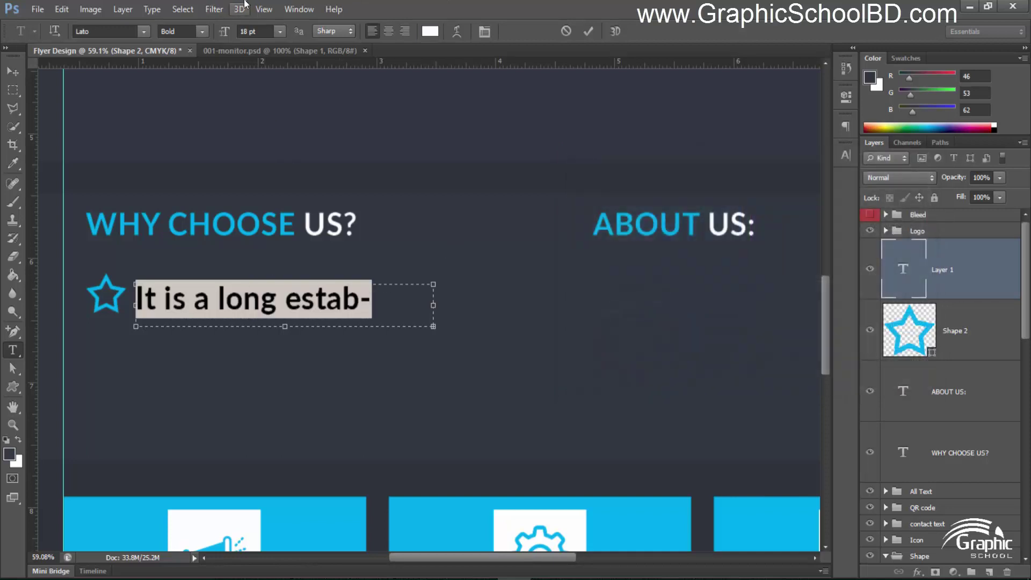
Step: Set the pasted sentence's font size to 8 pt and commit the text edit
click(253, 31)
text(8)
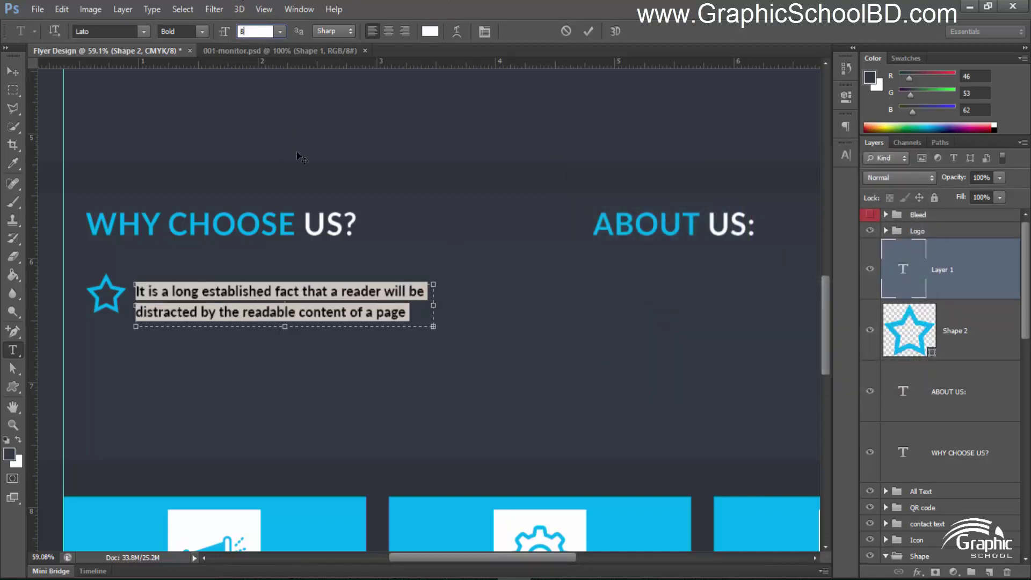
click(588, 32)
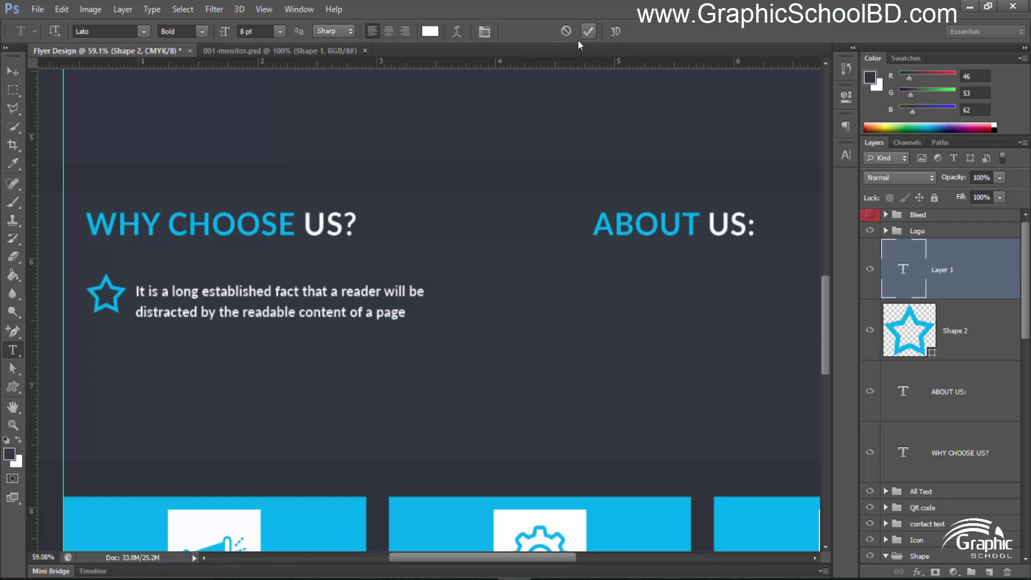
Step: Align the star and its sentence on their vertical centers
click(13, 72)
scroll(352, 323, down, 3)
scroll(353, 323, up, 2)
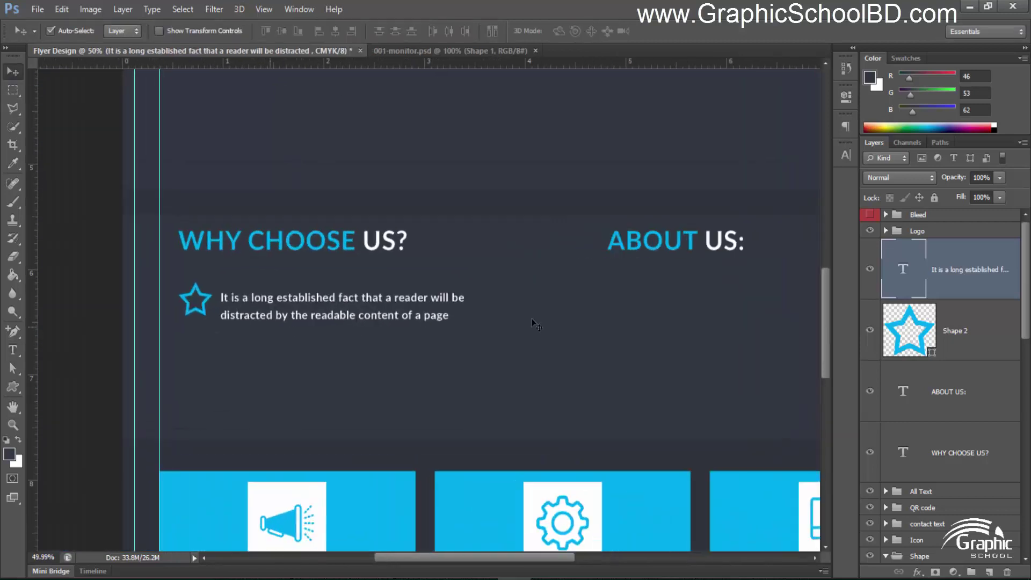
shift+click(953, 337)
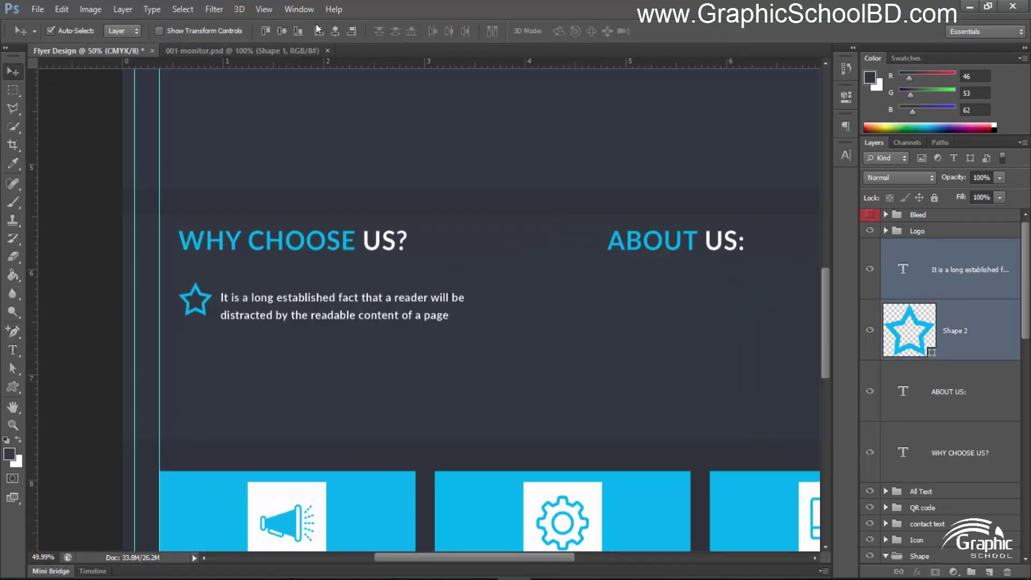
click(281, 31)
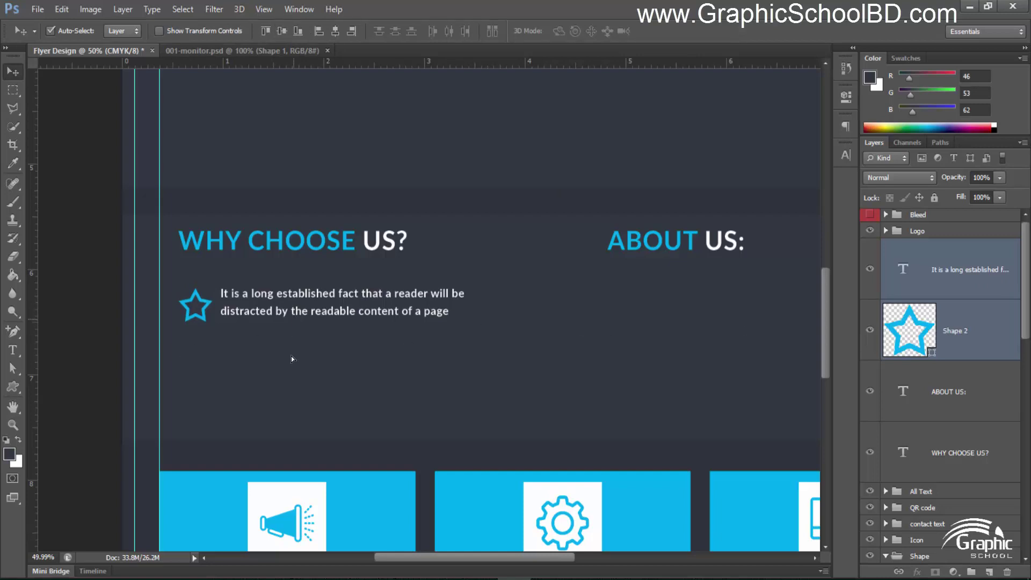
Step: Duplicate the star and sentence twice below the original, and nudge the middle pair up to even out the spacing
drag(293, 317, 294, 419)
click(945, 397)
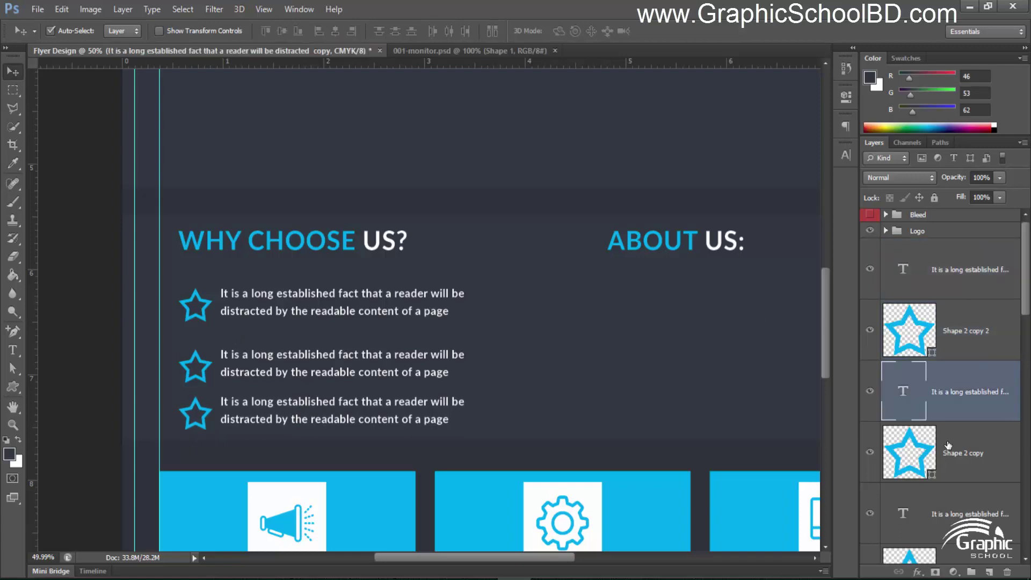
shift+click(948, 448)
key(Up)
key(Up)
key(Up)
key(Up)
key(Up)
key(Up)
key(Up)
key(Up)
key(Up)
key(Up)
key(Up)
key(Up)
key(Up)
key(Up)
key(Up)
key(Up)
key(Up)
key(Up)
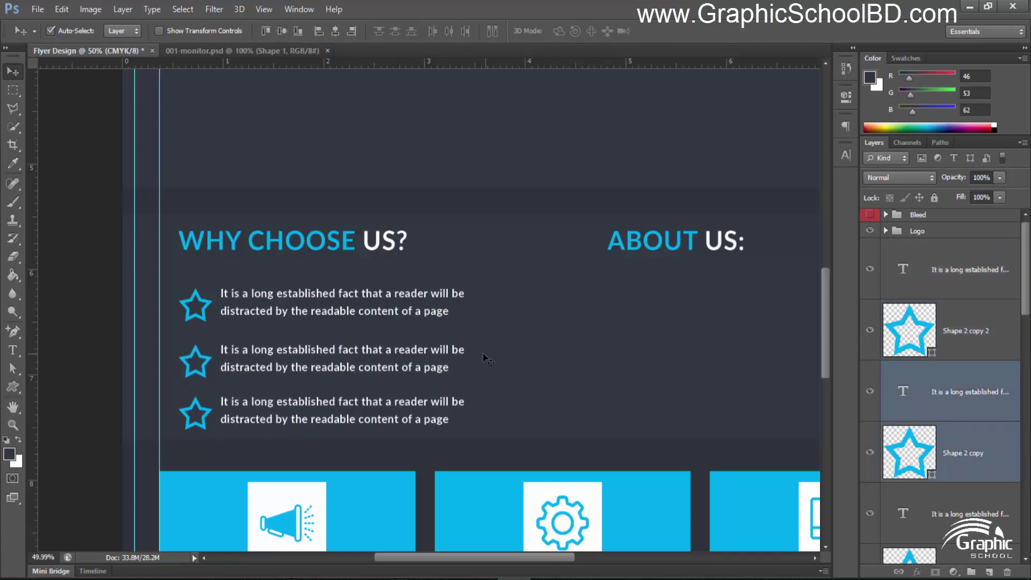
Step: Fill a text box about 3.44 by 1.49 in below the "ABOUT US:" heading with repeats of the copied sentence and commit it
key(ctrl+0)
scroll(562, 380, up, 3)
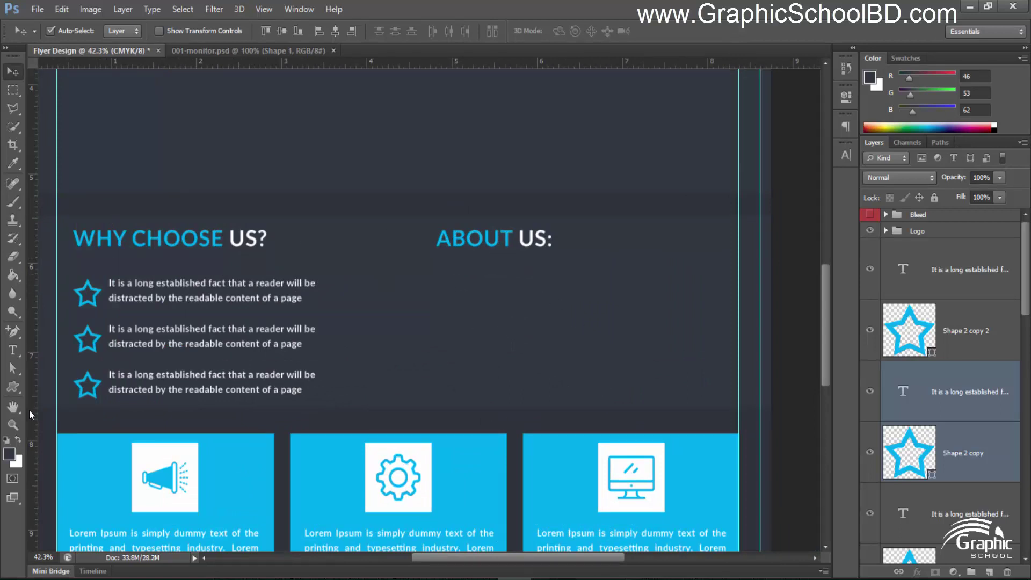
click(13, 350)
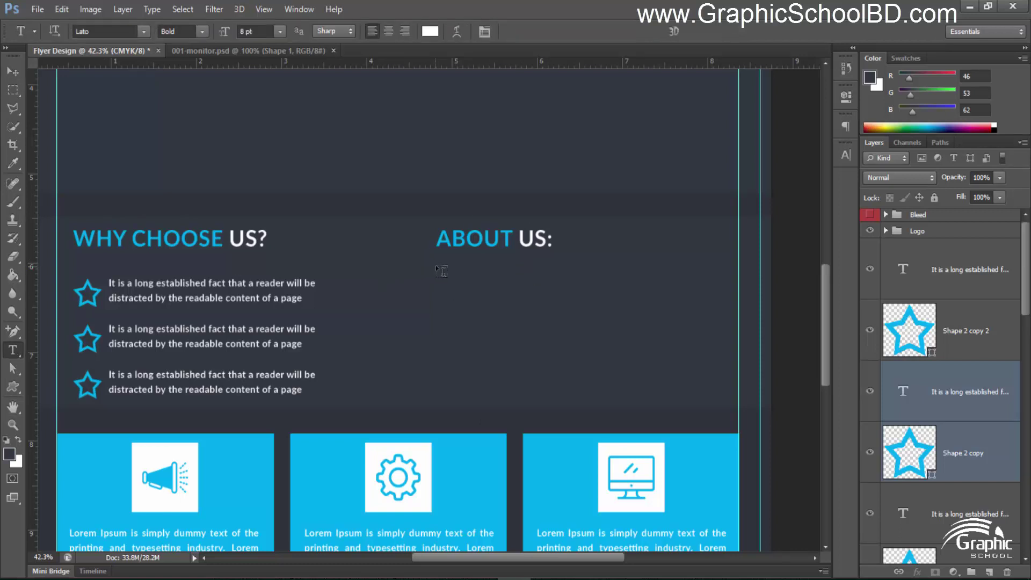
drag(436, 266, 733, 399)
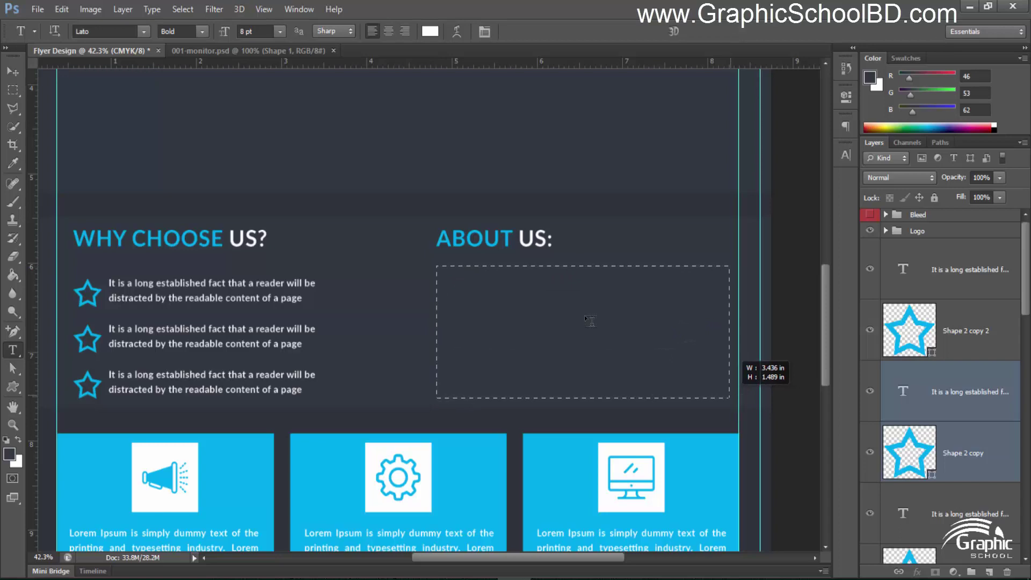
text(It is a long established fact that a reader will be distracted by the readable content of a page when looking at its layout.It is a long established fact that a reader will be distracted by the readable content of a page when looking at its layout.It is a long established fact that a reader will be distracted by the readable content of a page when looking at its layout.It is a long established fact that a reader will be distracted by the readable content of a page when looking at its layout.)
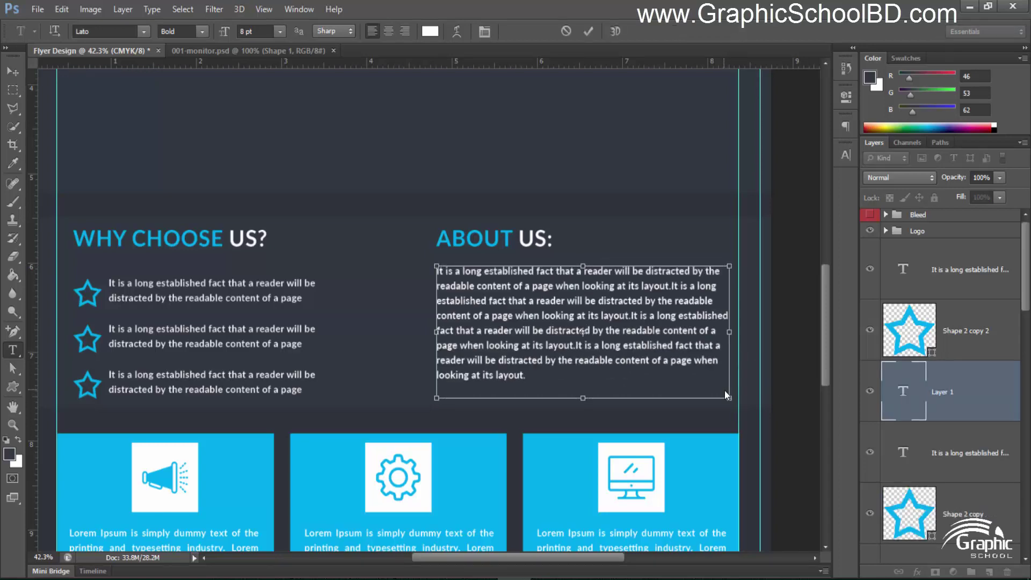
click(588, 31)
key(v)
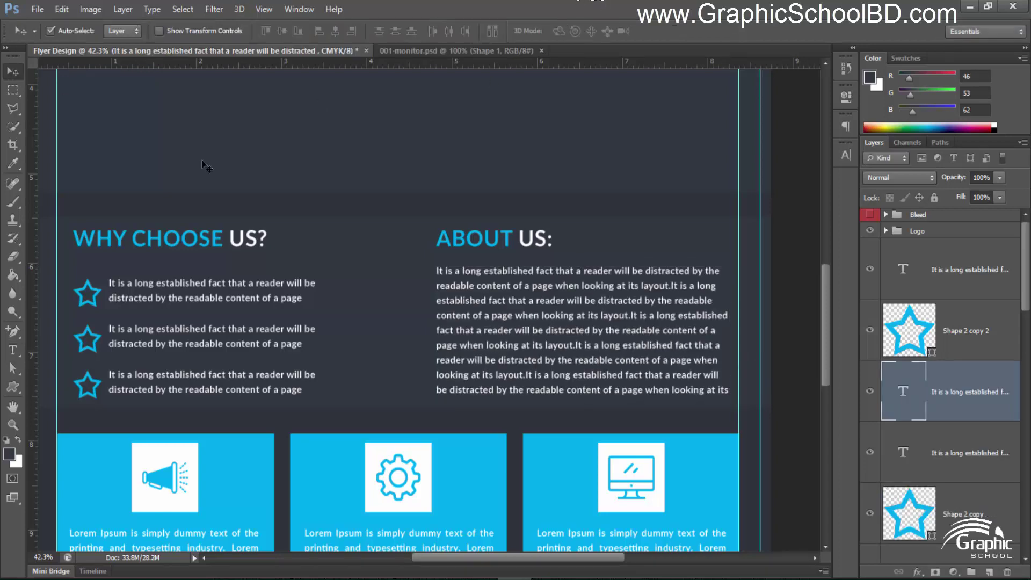
scroll(532, 342, down, 4)
scroll(531, 345, up, 1)
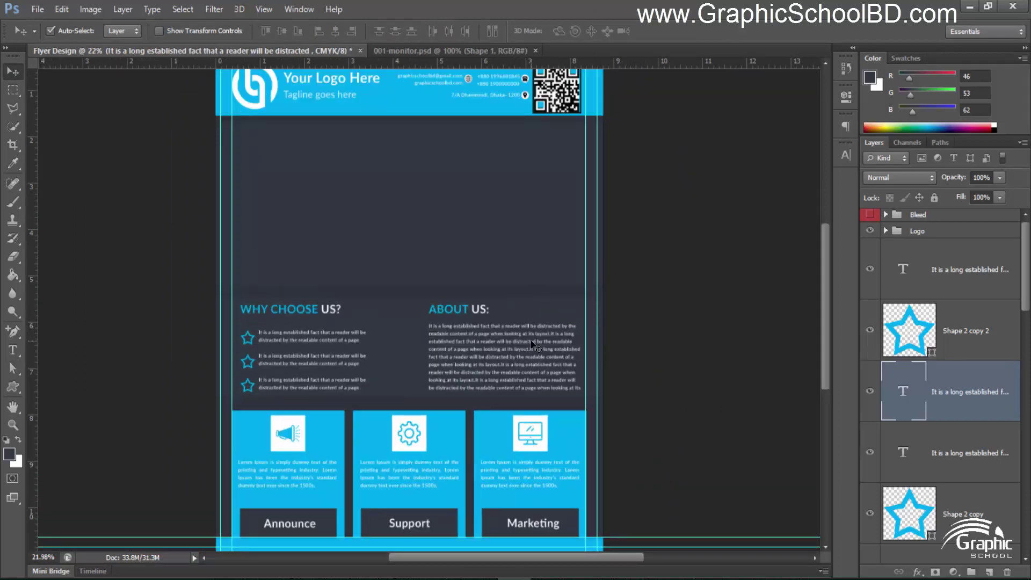
Step: Stack the three star shape layers directly on top of one another, below the bullet sentence layers
scroll(472, 230, down, 1)
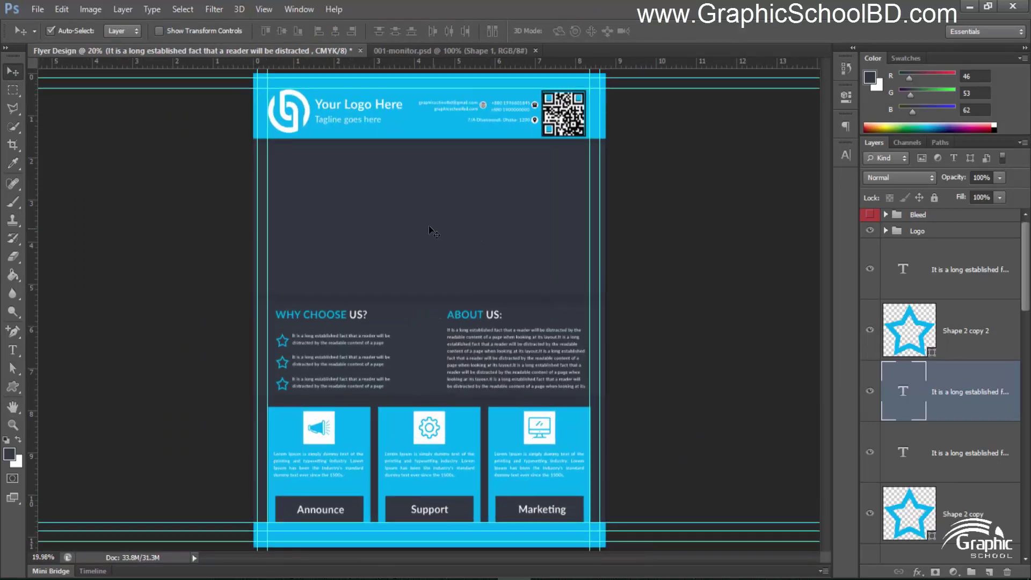
scroll(461, 234, down, 1)
scroll(460, 235, up, 1)
click(929, 269)
click(942, 330)
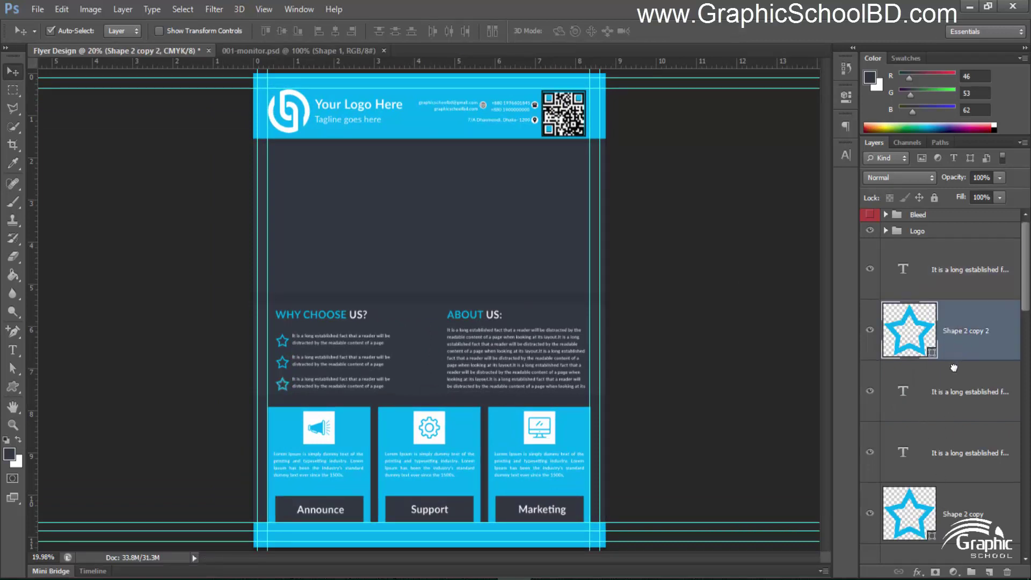
drag(950, 339, 949, 363)
scroll(947, 487, up, 4)
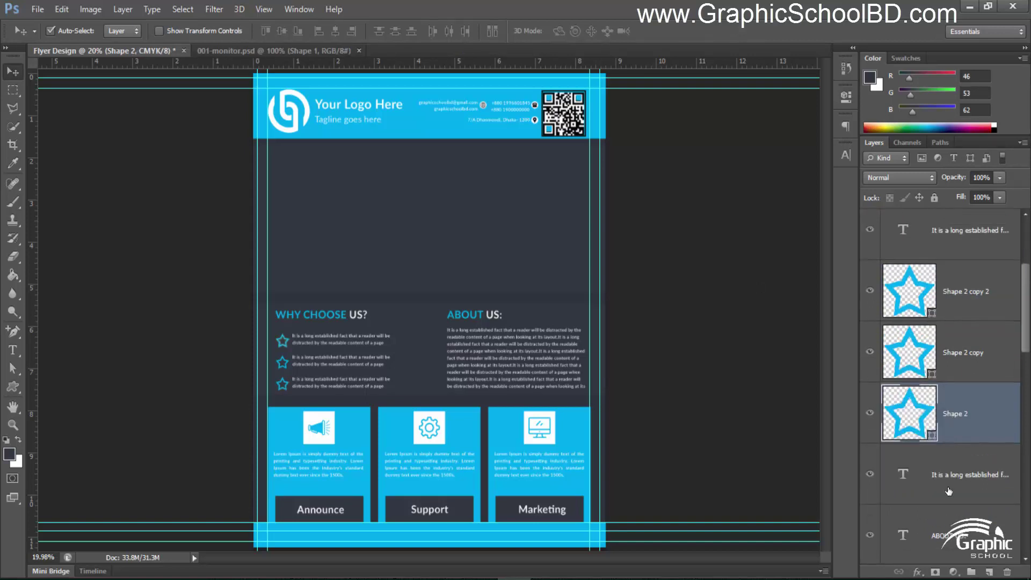
Step: Move the remaining sentence layer and the "ABOUT US:" and "WHY CHOOSE US?" heading layers above the star layers
drag(966, 517, 943, 293)
scroll(937, 359, down, 10)
scroll(955, 404, up, 2)
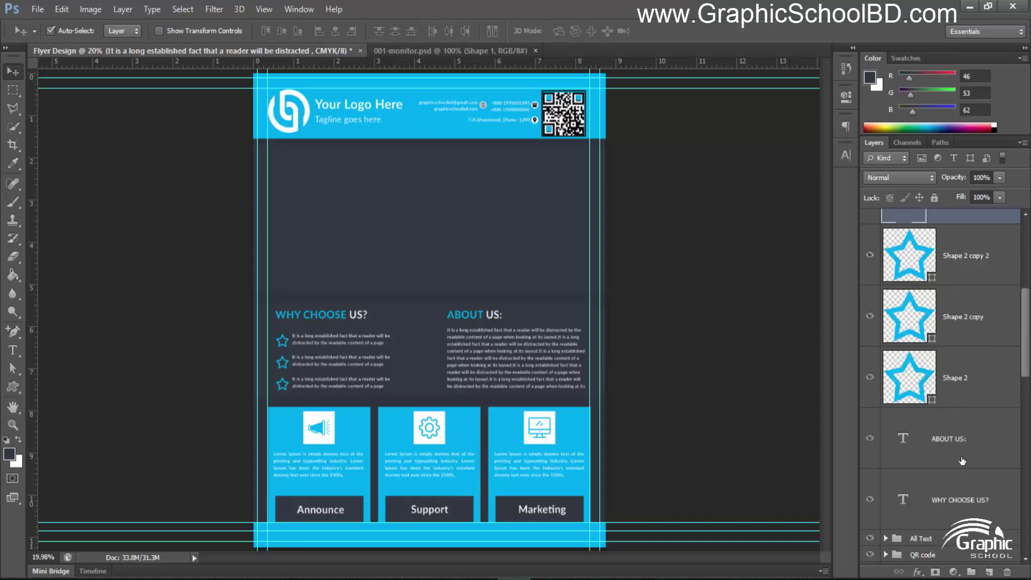
drag(957, 423, 944, 234)
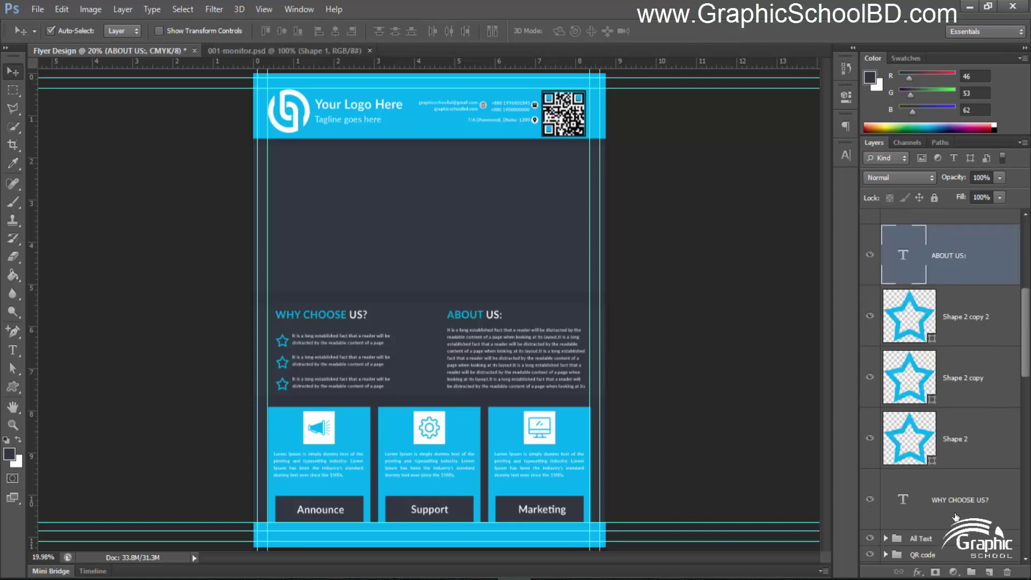
drag(955, 516, 943, 283)
scroll(956, 443, up, 10)
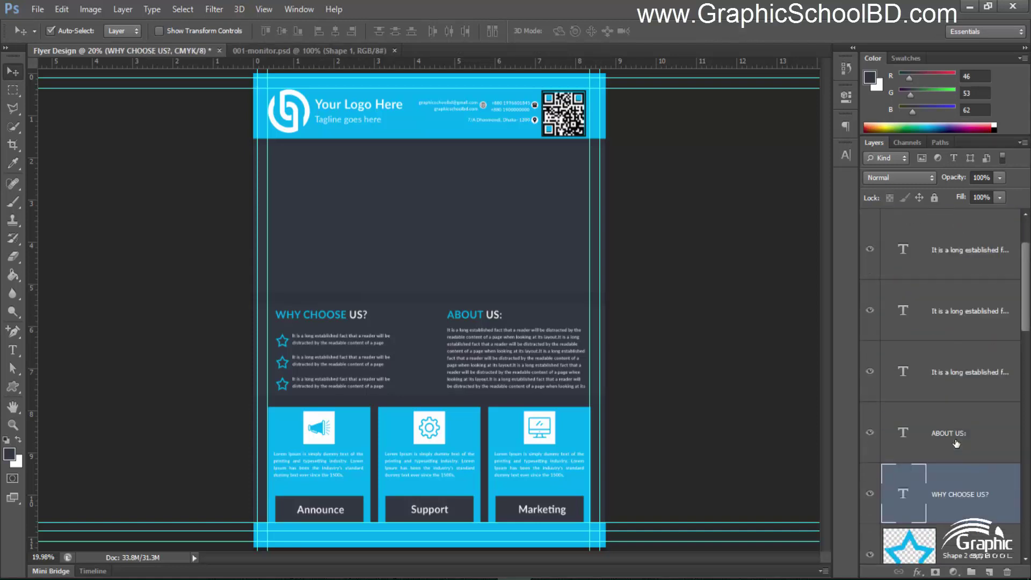
Step: Move both heading layers directly below the Logo group, with "WHY CHOOSE US?" above "ABOUT US:"
scroll(954, 459, up, 3)
drag(950, 521, 949, 232)
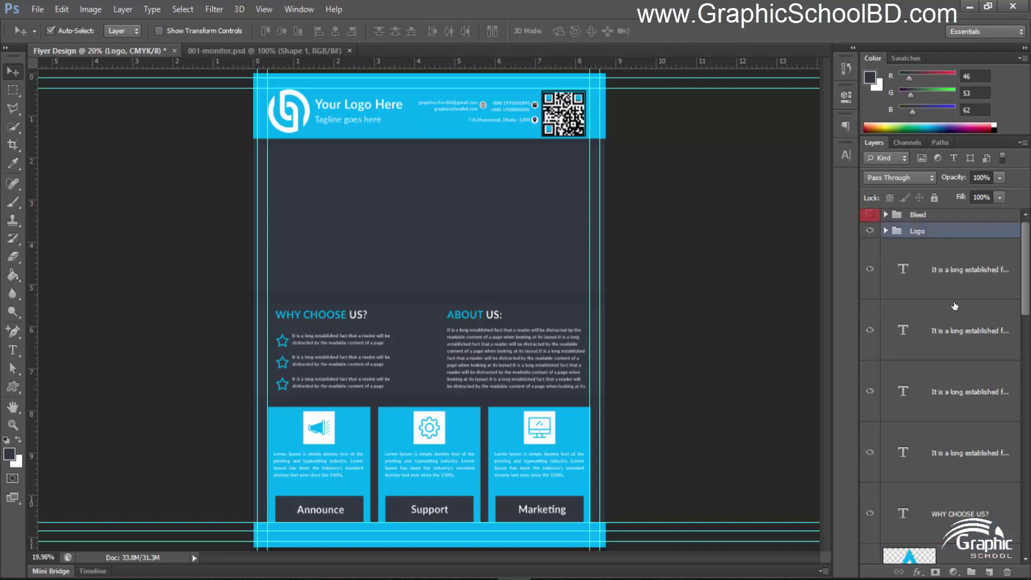
key(ctrl+z)
scroll(957, 476, down, 3)
scroll(959, 477, up, 2)
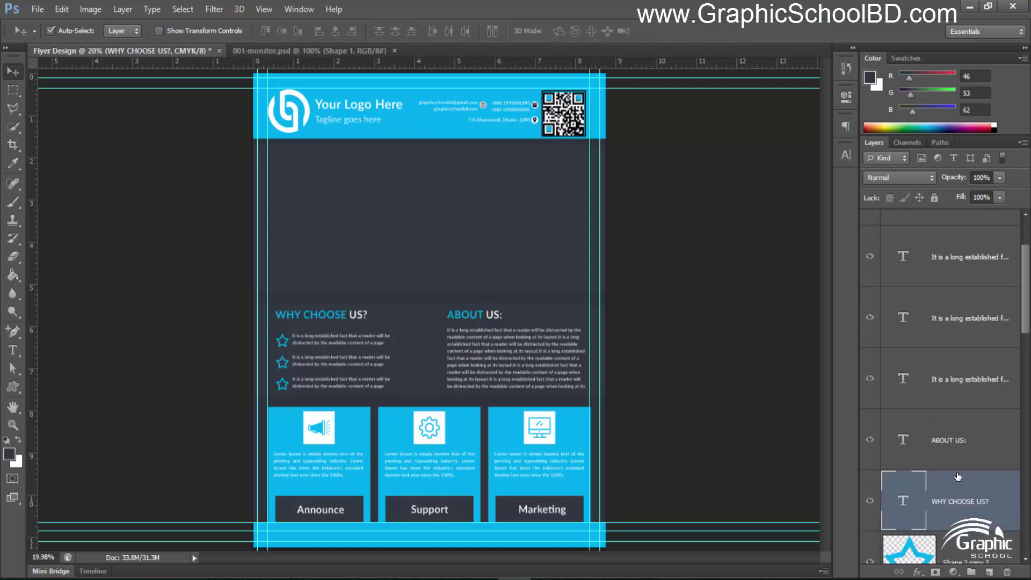
drag(957, 508, 916, 236)
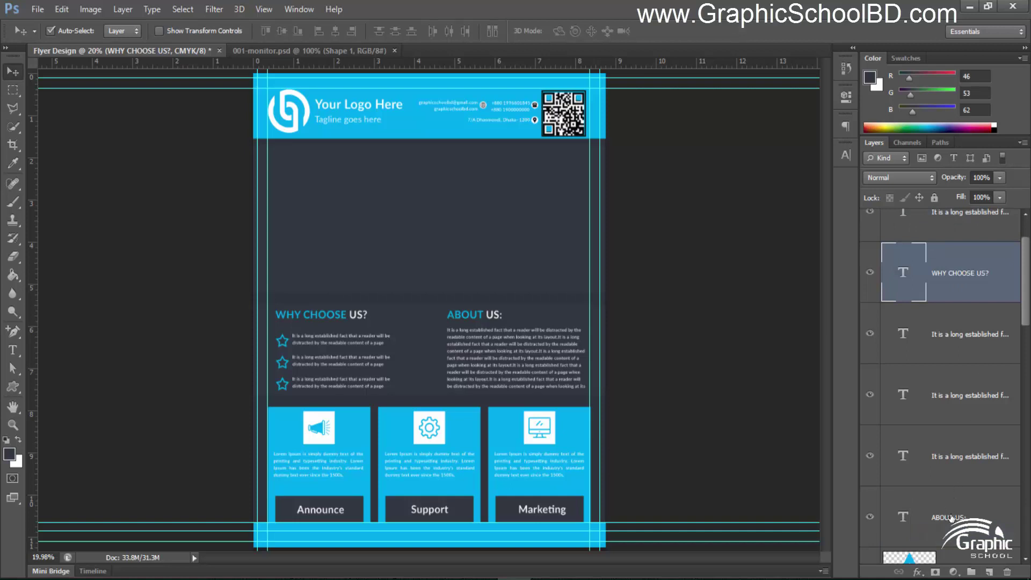
click(941, 240)
drag(939, 301, 958, 411)
scroll(958, 400, up, 1)
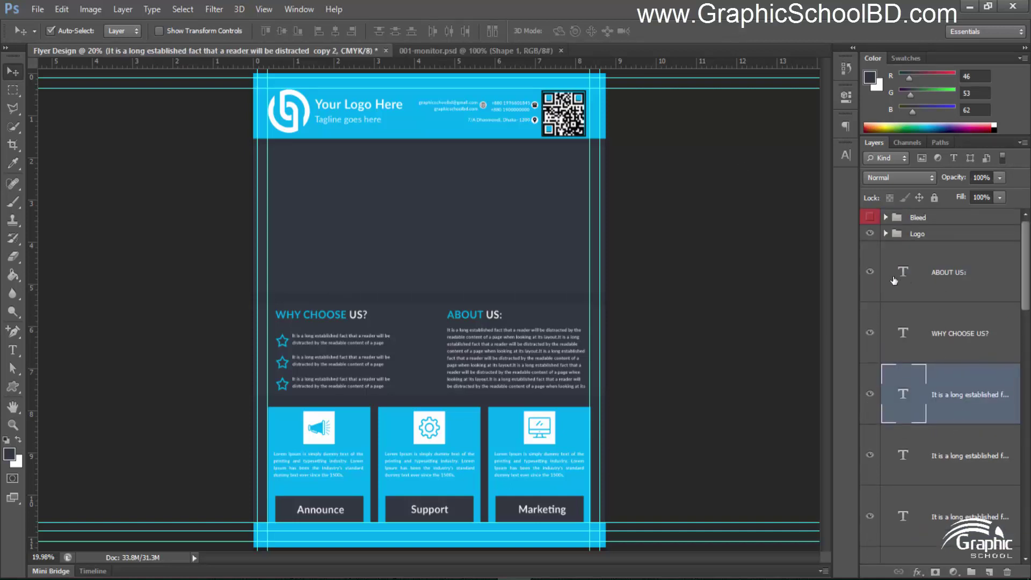
drag(919, 304, 918, 258)
Step: Toggle the visibility of the two heading layers and the first sentence layer to identify each on the page
click(870, 272)
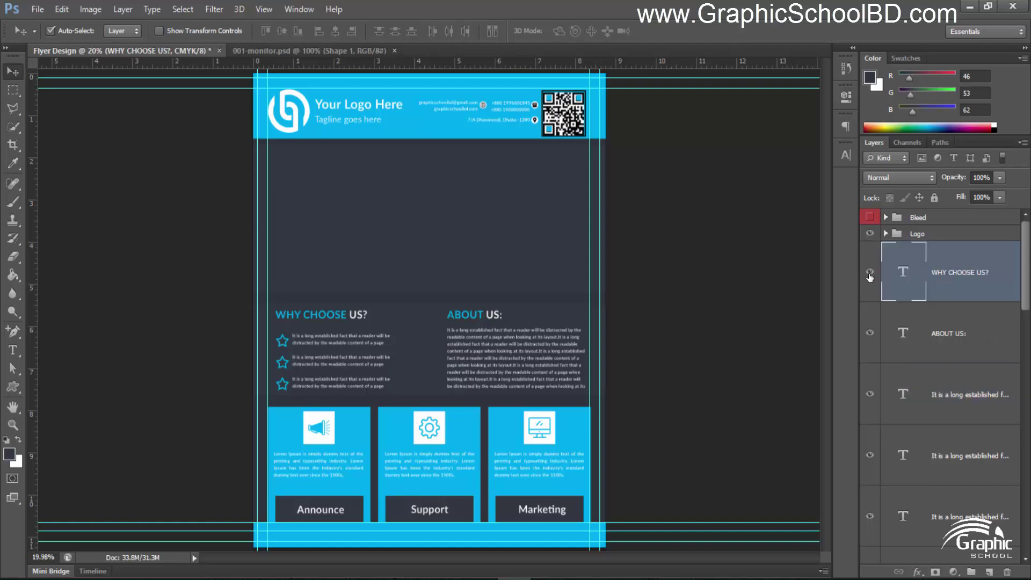
click(869, 272)
click(868, 334)
click(869, 334)
click(870, 395)
click(869, 395)
Step: Reorder the sentence layers below the "ABOUT US:" layer, putting the first bullet's sentence on top and the second bullet's beneath it
scroll(907, 397, down, 4)
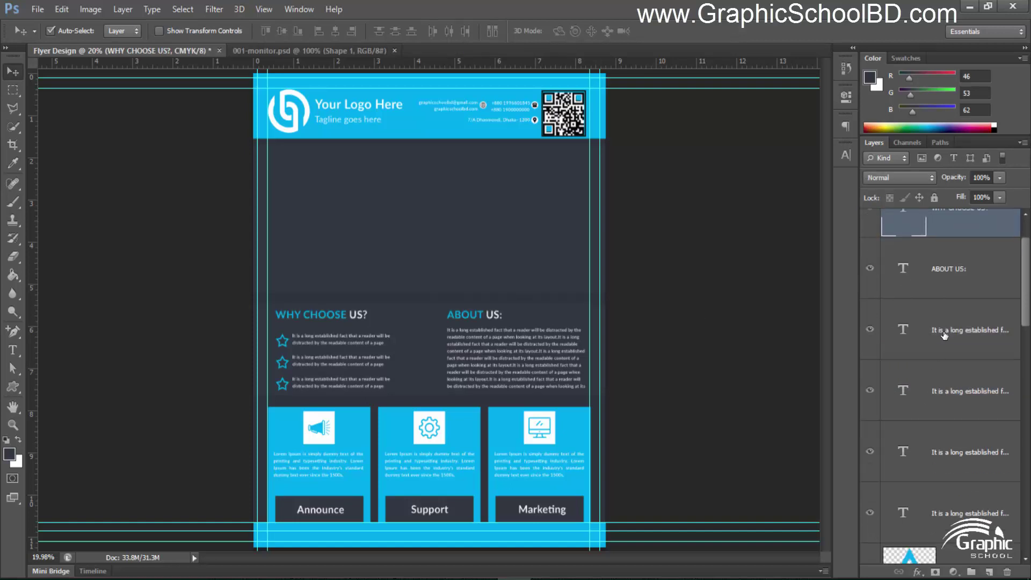
drag(943, 336, 958, 448)
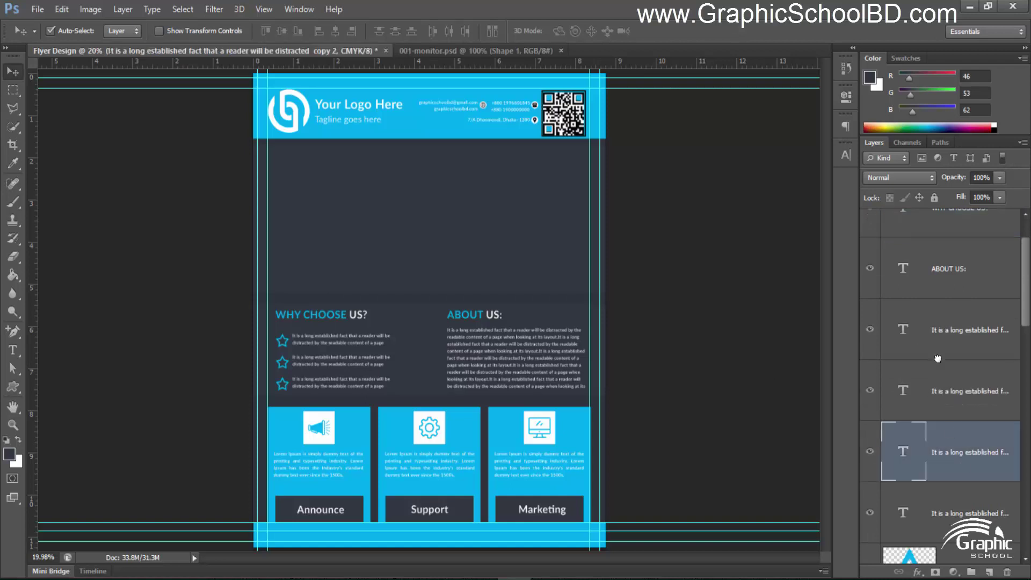
drag(940, 392, 942, 401)
click(932, 341)
click(870, 345)
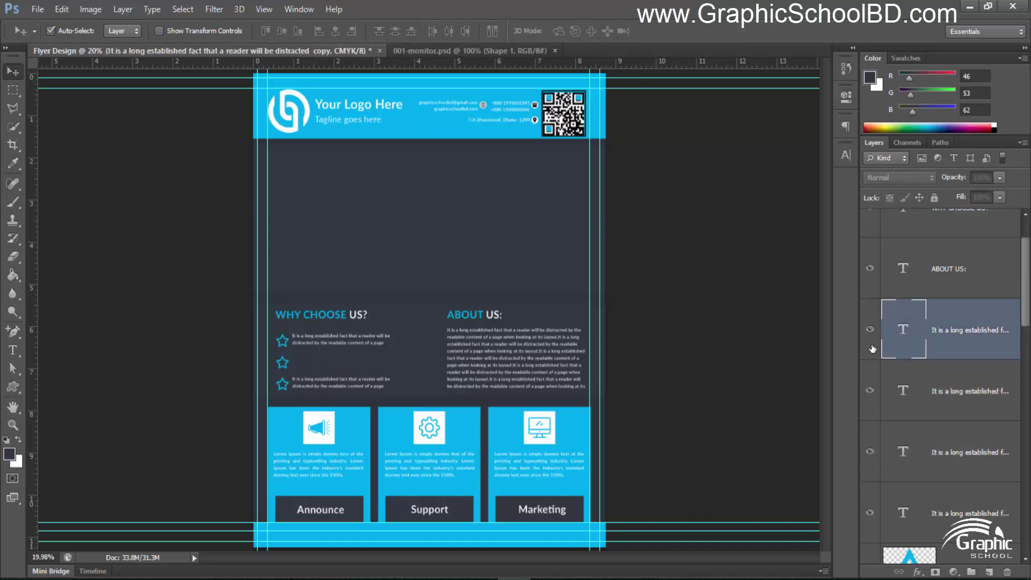
click(869, 345)
click(869, 387)
click(869, 391)
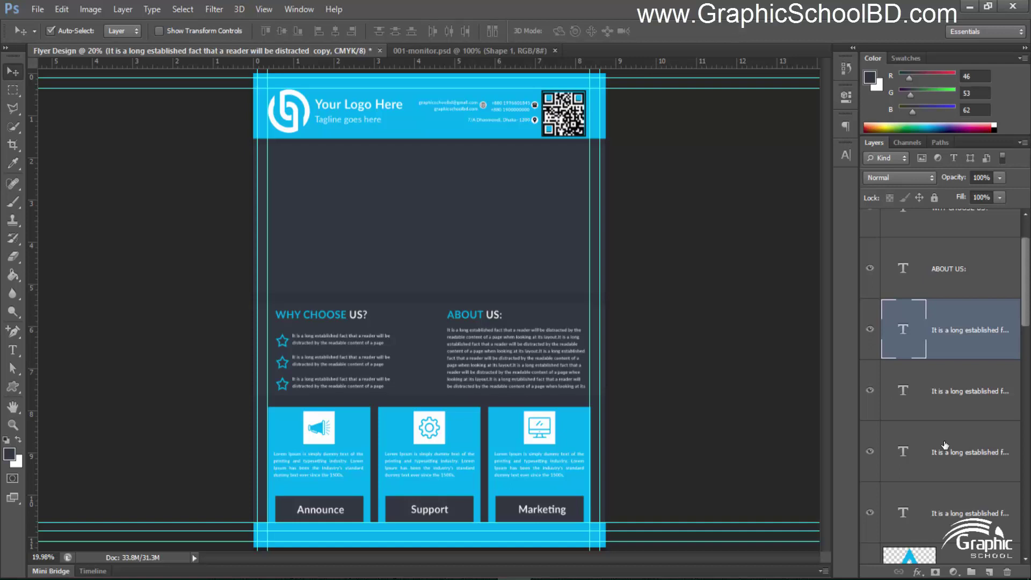
click(870, 513)
click(869, 513)
drag(941, 516, 952, 320)
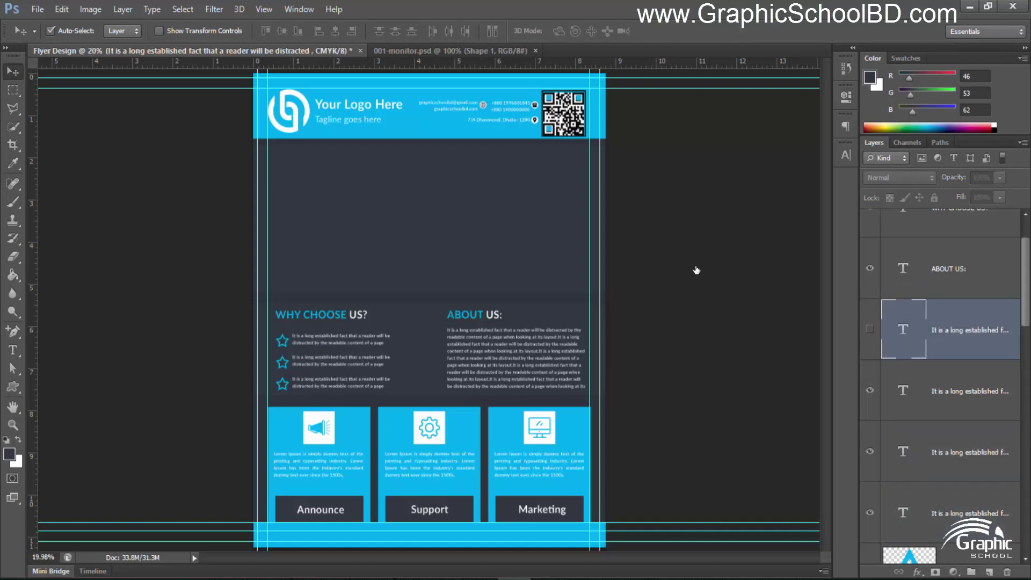
Step: Identify the remaining sentence layers by toggling visibility, and move the third bullet's sentence above the About Us paragraph layer
click(870, 391)
click(870, 390)
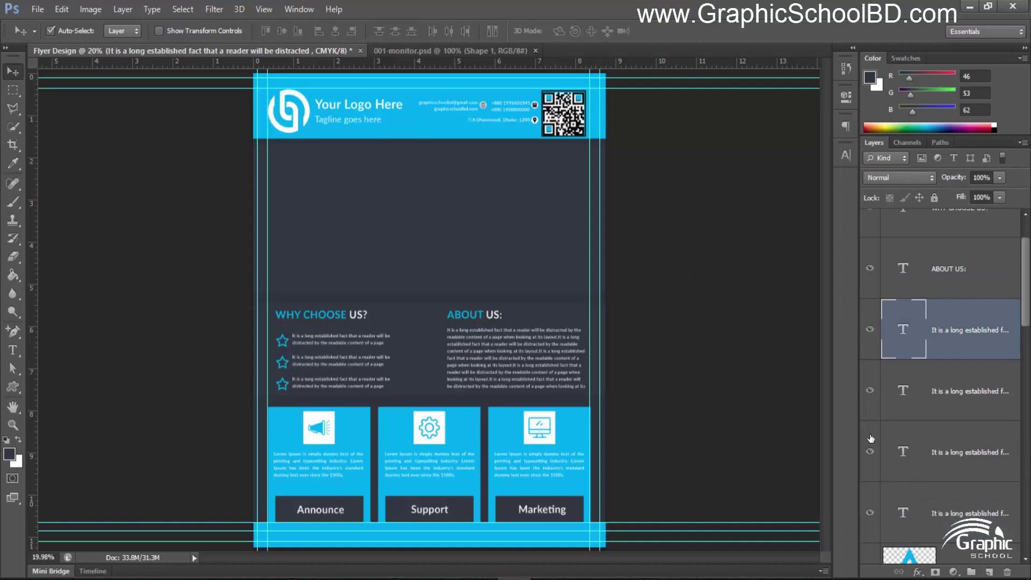
click(870, 452)
double_click(973, 513)
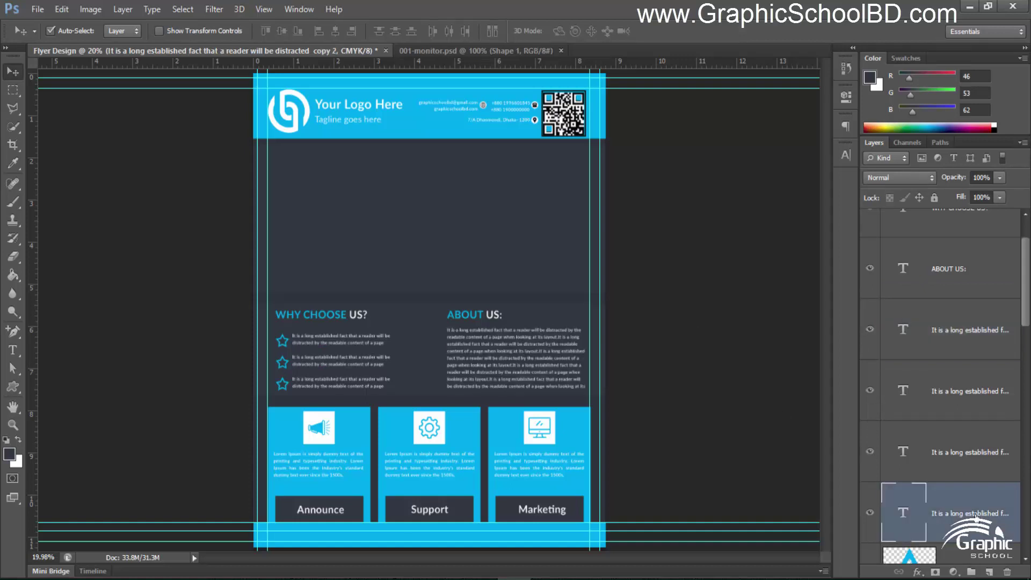
click(955, 496)
click(965, 480)
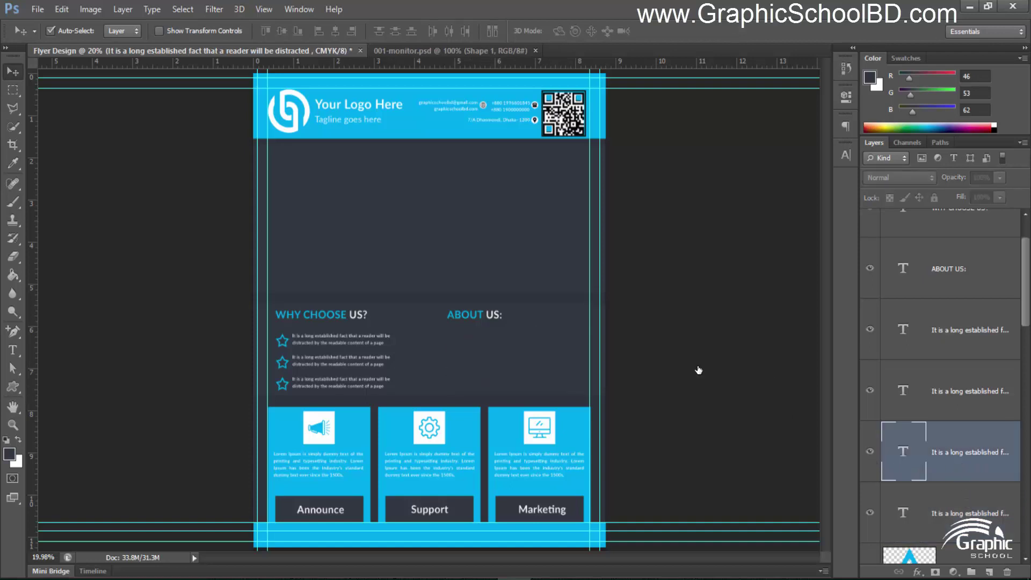
drag(933, 454, 933, 432)
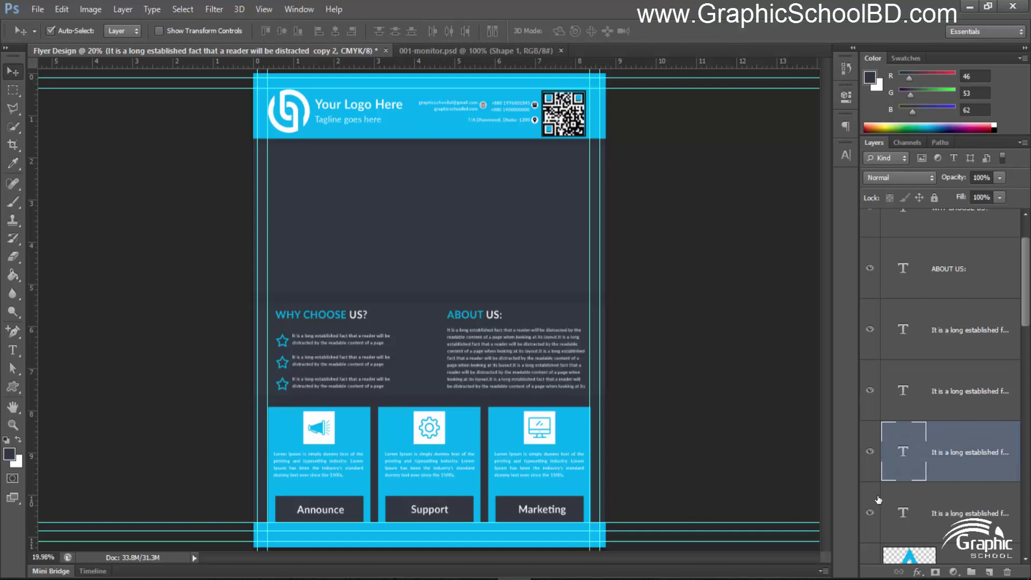
Step: Move the two heading layers and all the sentence layers below them into the All Text group
scroll(918, 342, up, 2)
click(905, 268)
scroll(954, 428, down, 5)
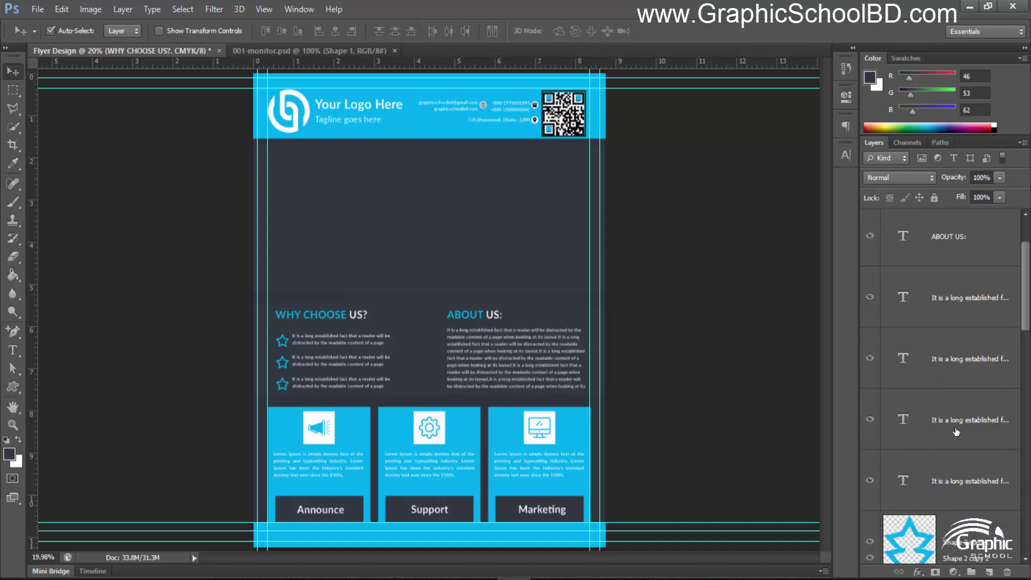
shift+click(957, 436)
scroll(955, 419, down, 4)
scroll(953, 412, down, 2)
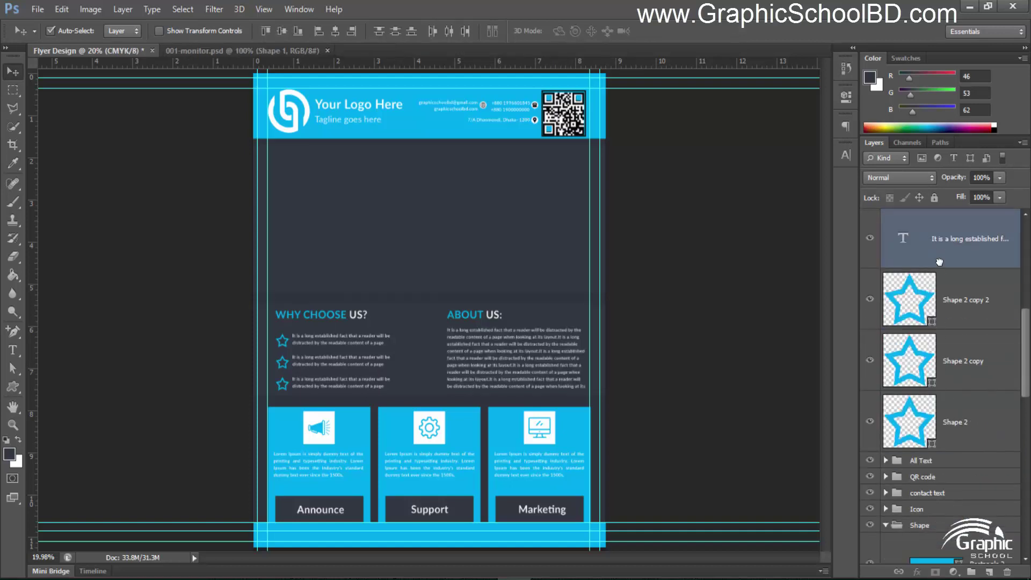
click(932, 460)
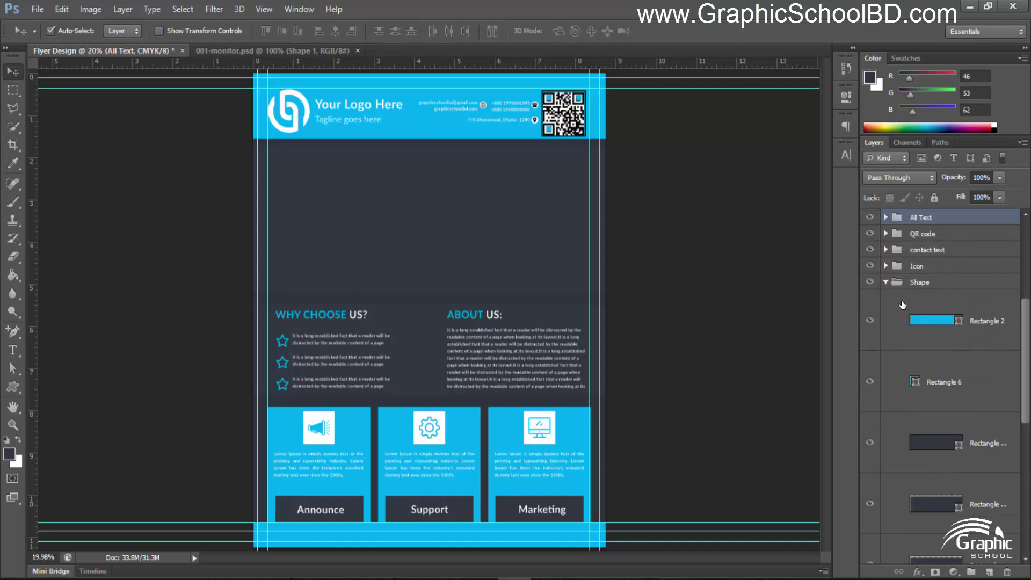
Step: Collapse the Shape group, move the three star layers into the Icon group, and clear the layer selection
click(886, 281)
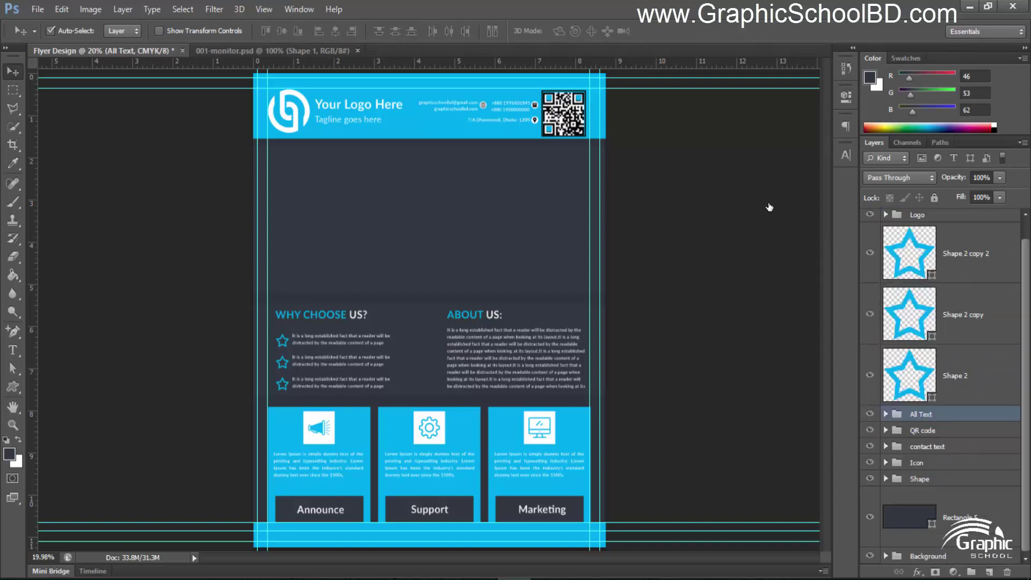
click(958, 255)
shift+click(961, 375)
drag(949, 365, 918, 460)
click(952, 419)
scroll(430, 263, down, 1)
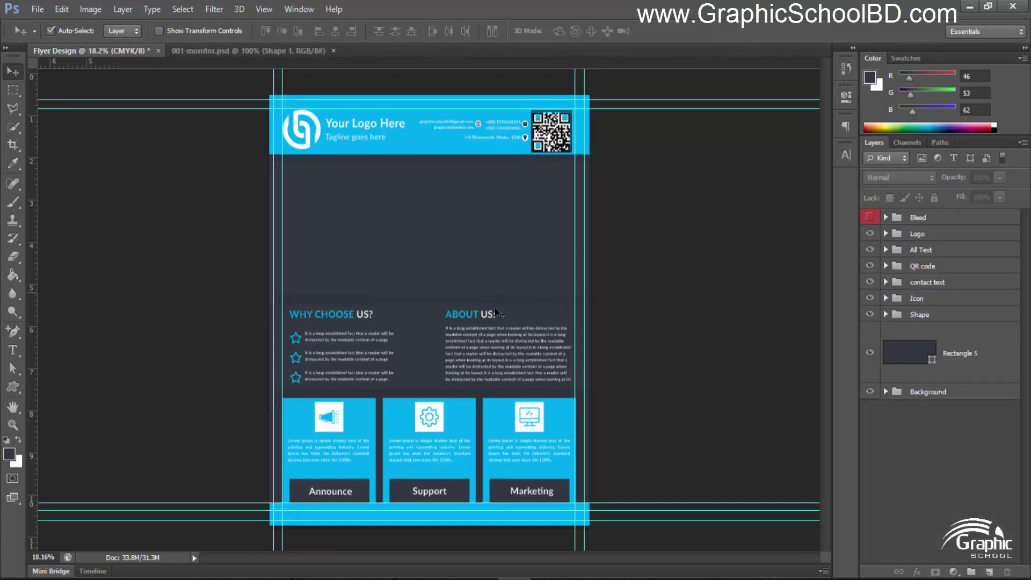
scroll(423, 263, up, 4)
scroll(393, 171, down, 4)
scroll(460, 214, up, 1)
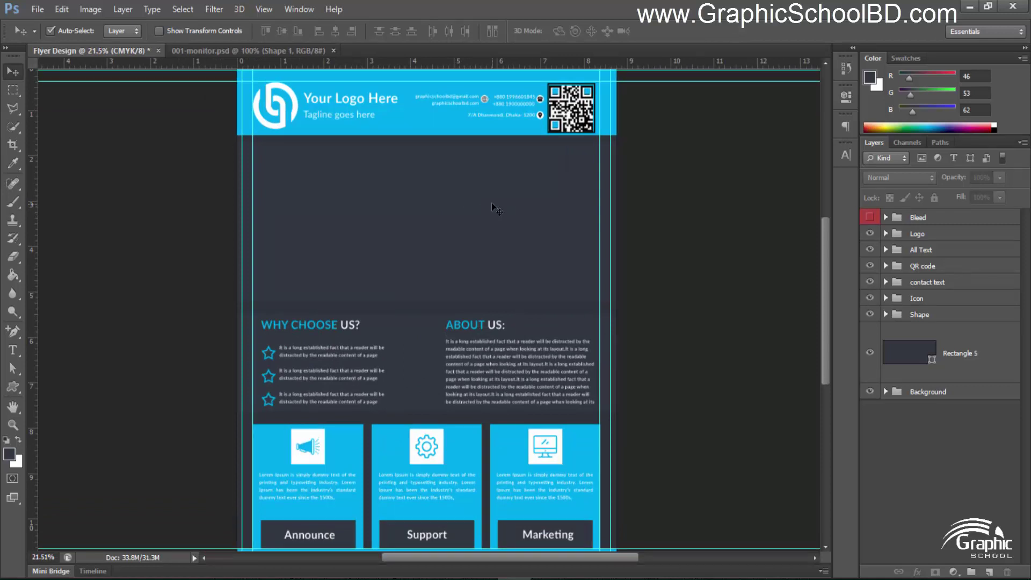
Step: Add centre-aligned text in the empty area below the header, reading "WE MAKE", "YOUR BUSINESS BETTER" and "FORM OTHERS" on three lines
scroll(556, 195, up, 6)
drag(234, 197, 324, 211)
key(t)
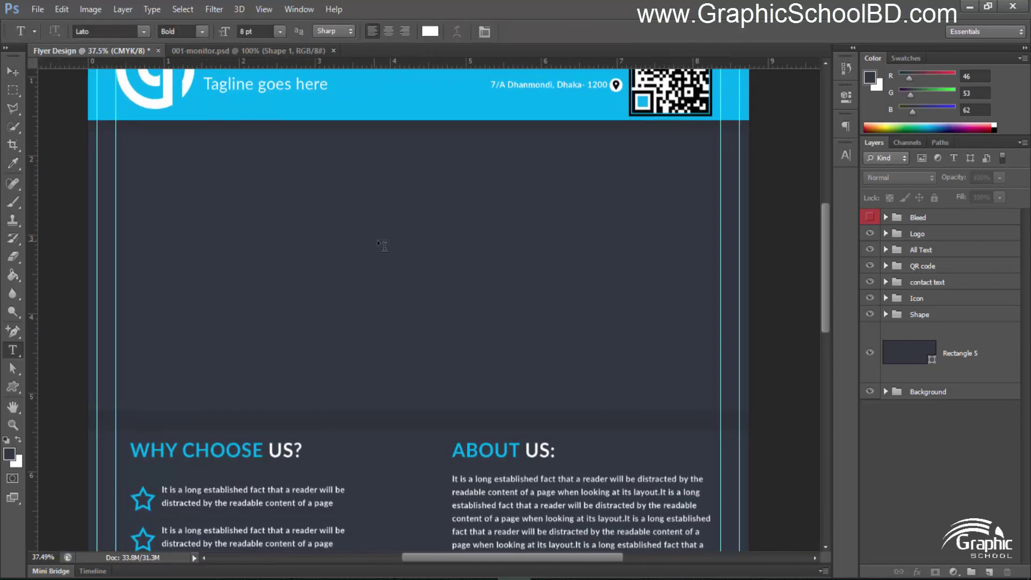
click(403, 240)
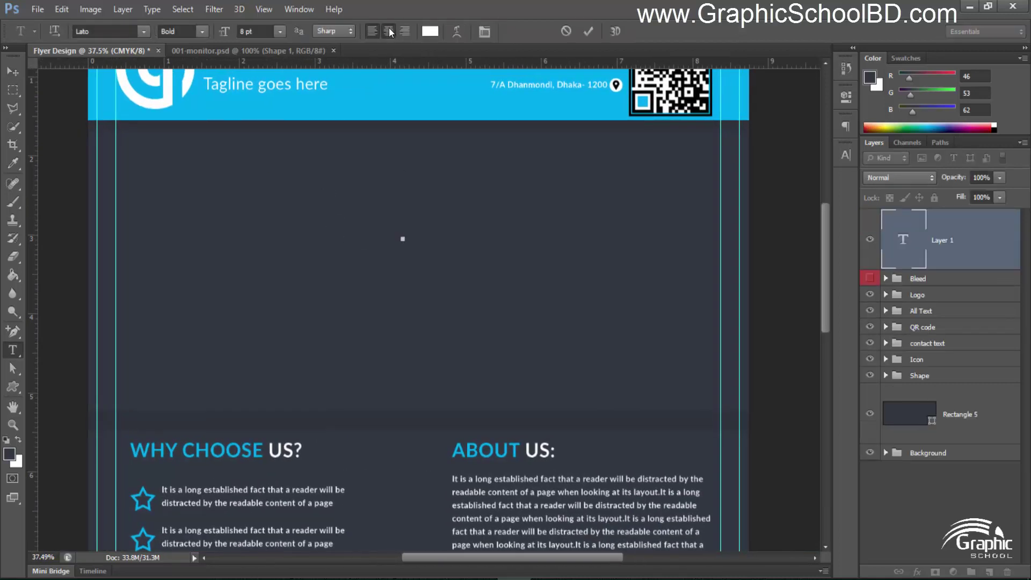
text(We make)
key(BackSpace)
key(BackSpace)
key(BackSpace)
key(BackSpace)
key(BackSpace)
key(BackSpace)
key(BackSpace)
text(WE MAKE )
text(YOU)
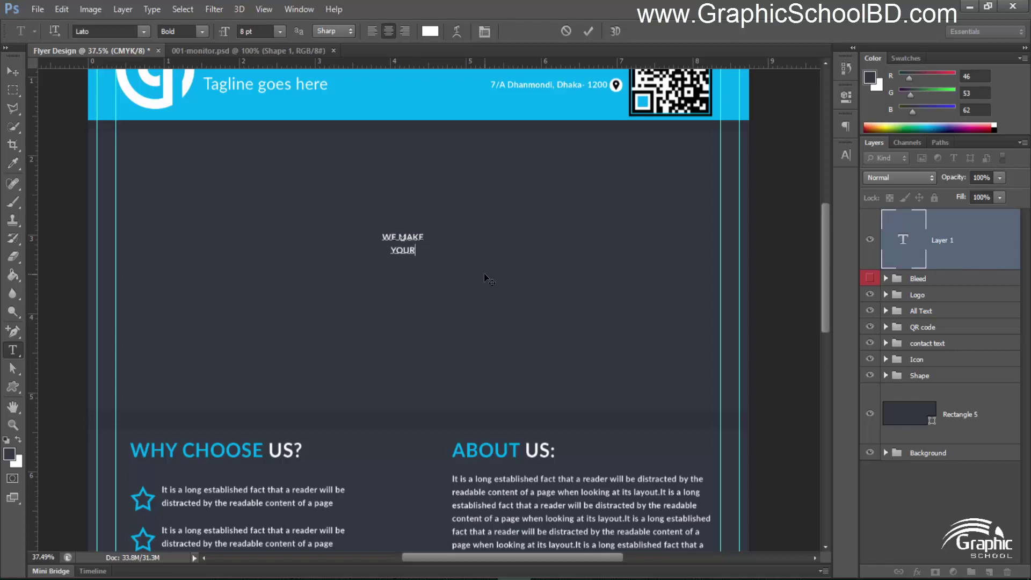
text(R BUSINESS BETTER)
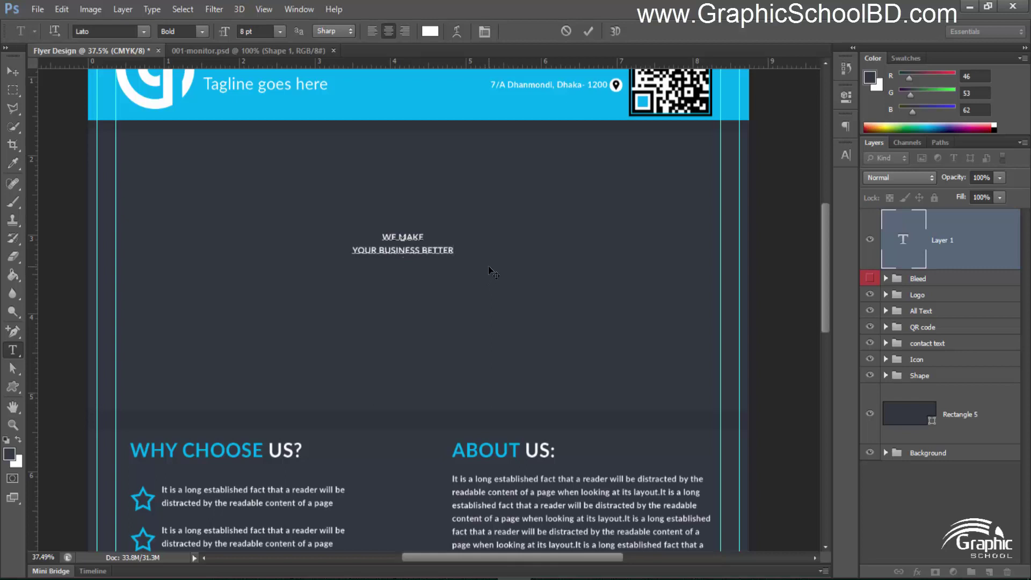
key(Return)
text(FORM OTHERS)
Step: Set the font size of the whole three-line headline to 25 pt
key(ctrl)
key(ctrl+a)
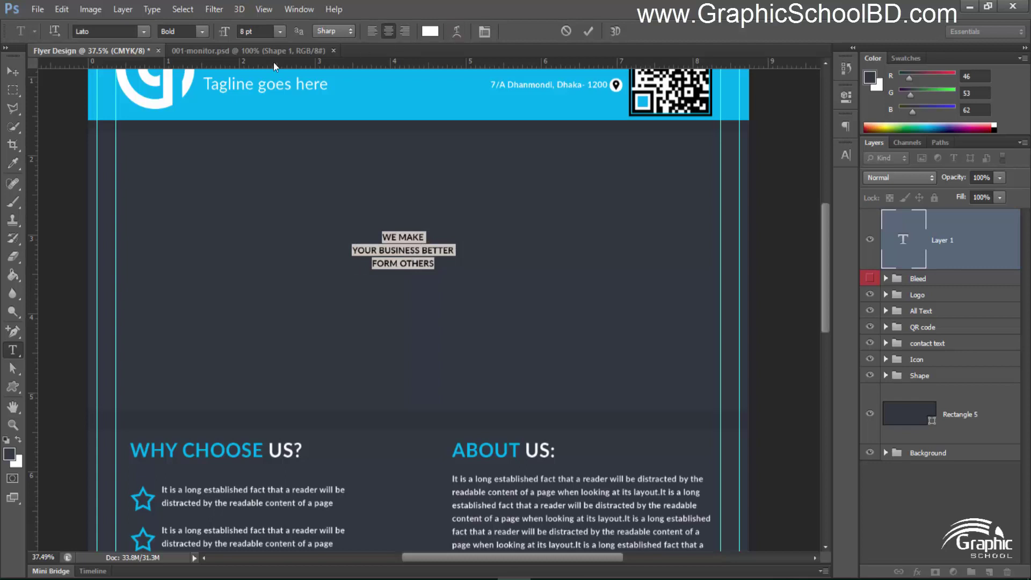
click(266, 32)
text(25)
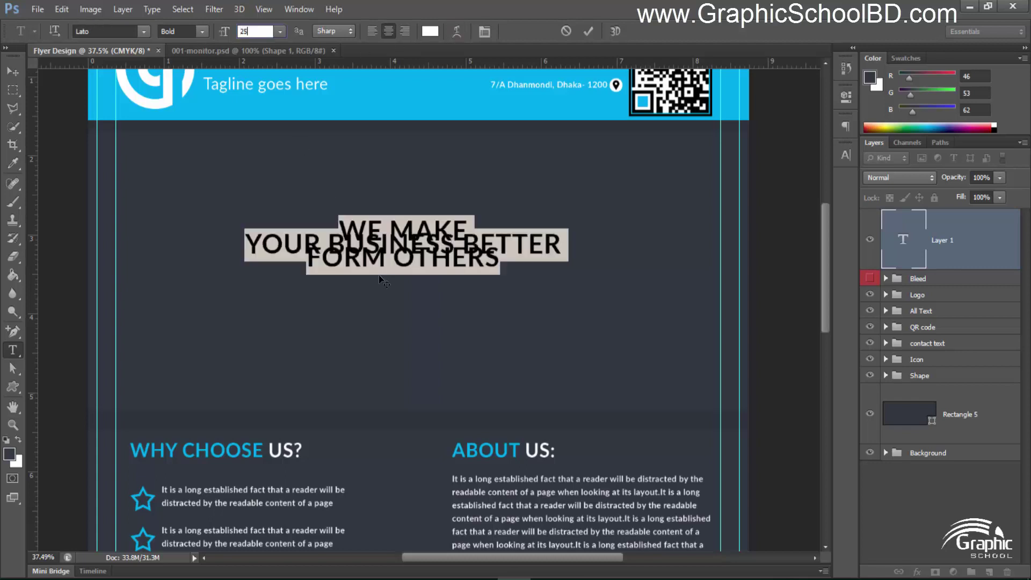
Step: Set the leading of the whole three-line headline to 35 pt
key(ctrl+t)
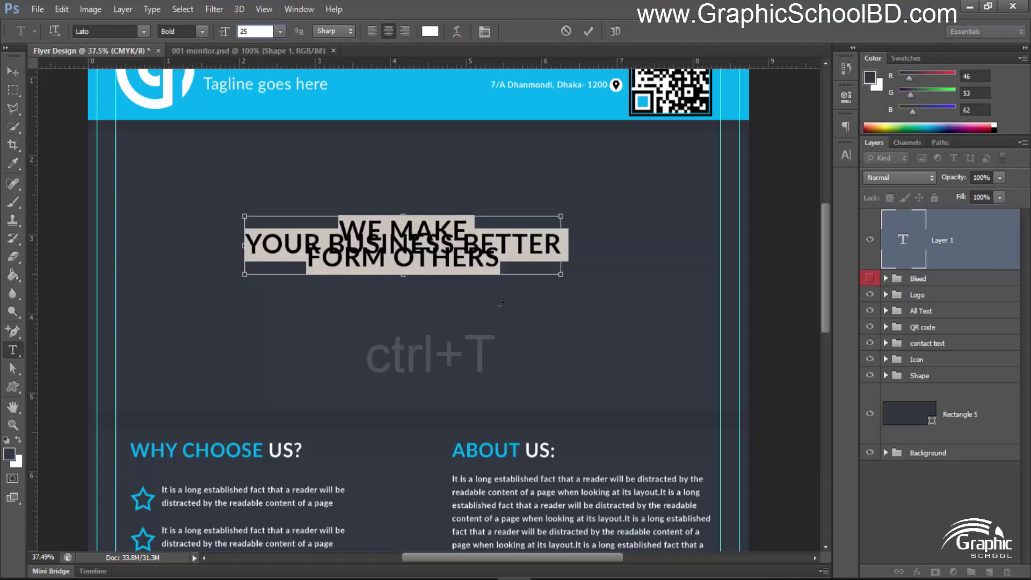
click(453, 249)
key(ctrl+a)
key(ctrl+t)
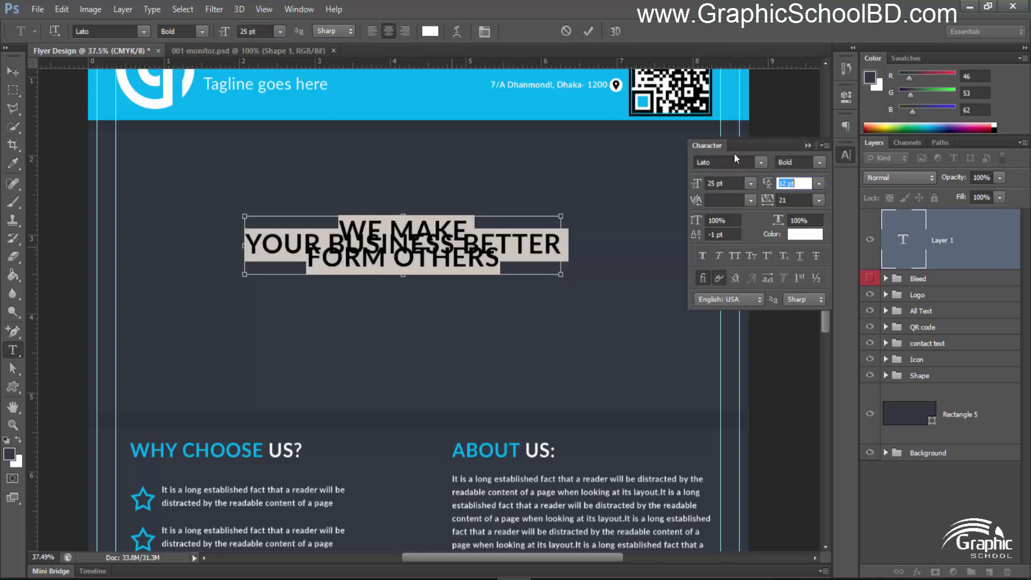
drag(807, 183, 689, 157)
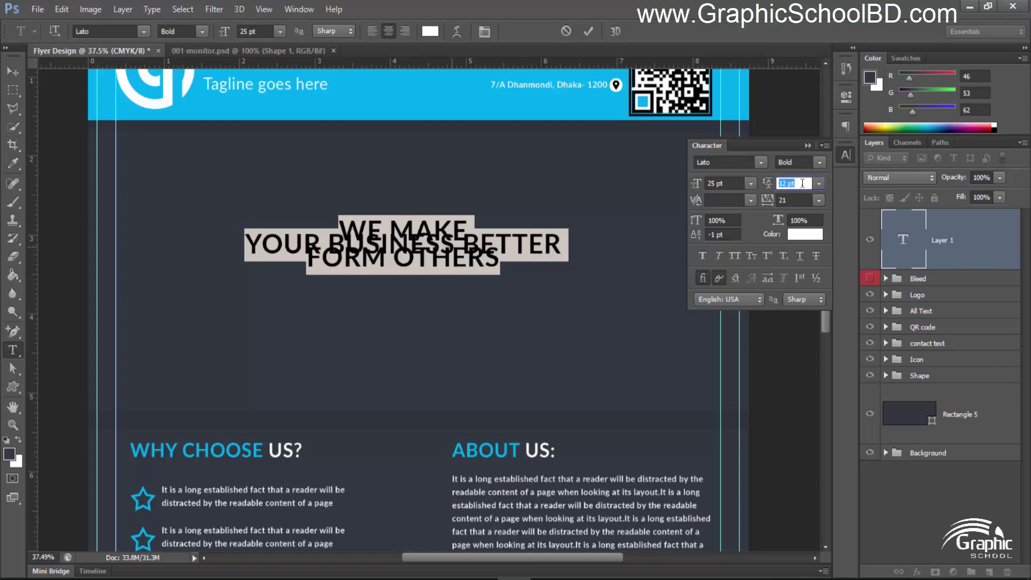
text(35)
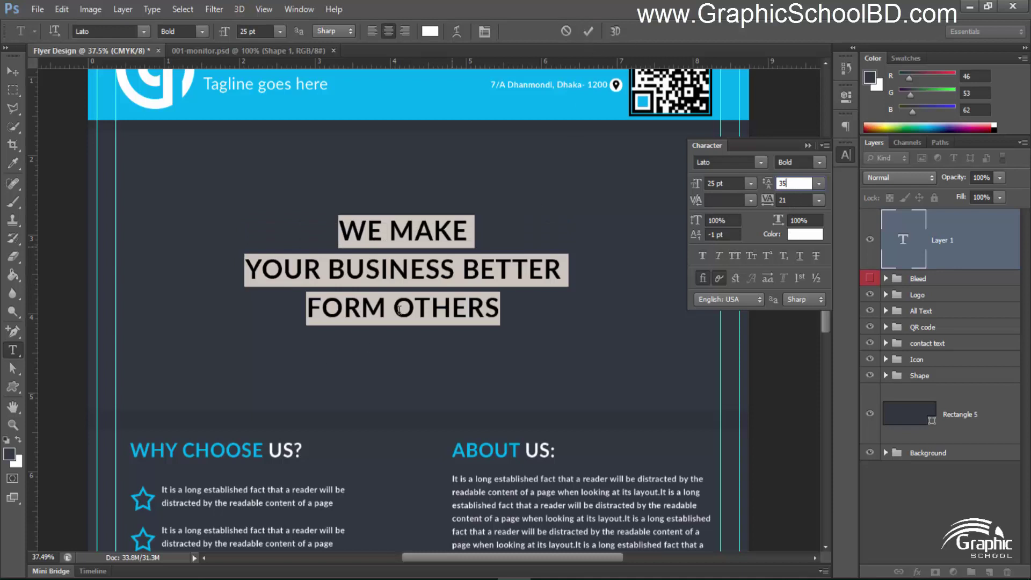
click(438, 266)
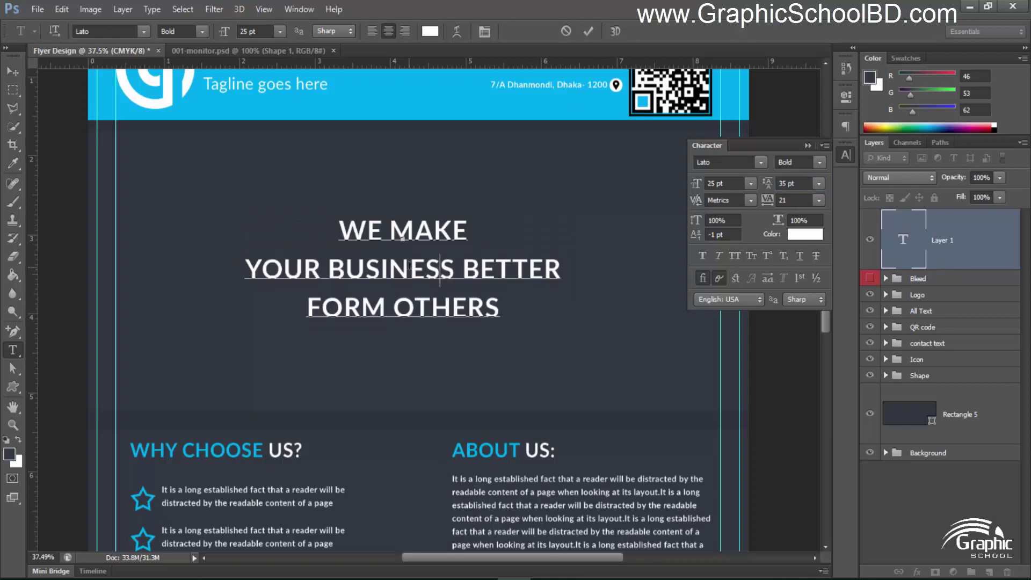
Step: Colour the headline's "YOUR BUSINESS BETTER" line with the header's cyan, sampled from the flyer, and commit the text
drag(562, 267, 190, 278)
click(427, 31)
click(397, 84)
click(889, 180)
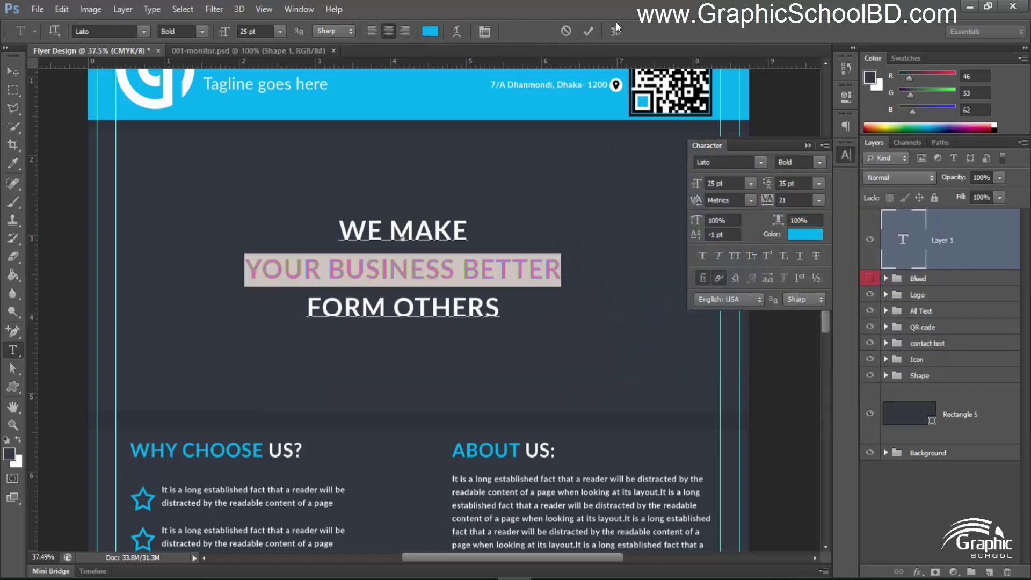
click(588, 31)
click(12, 71)
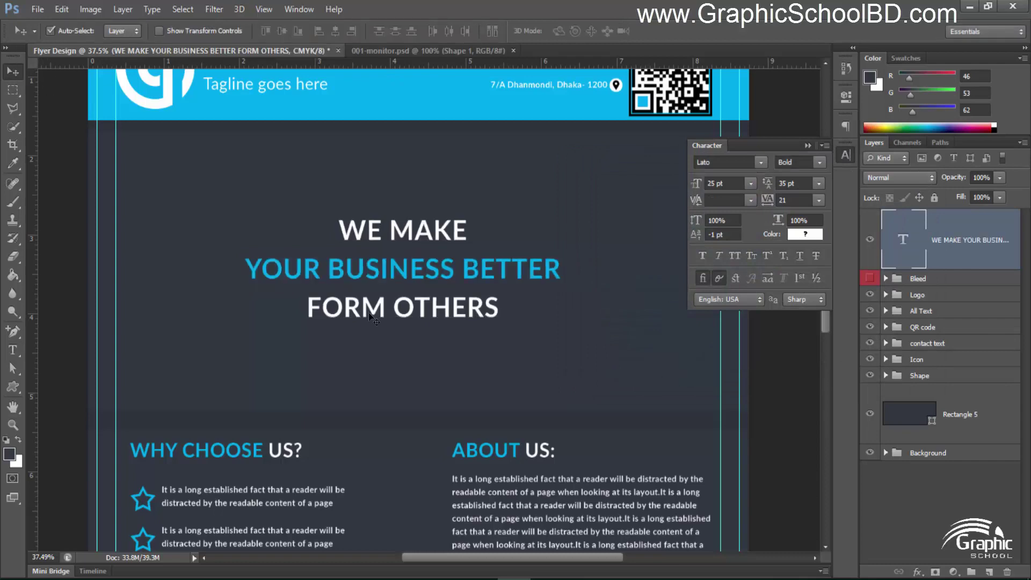
Step: Duplicate the Rectangle 5 layer that forms the dark area behind the headline
scroll(374, 319, down, 3)
scroll(467, 216, up, 2)
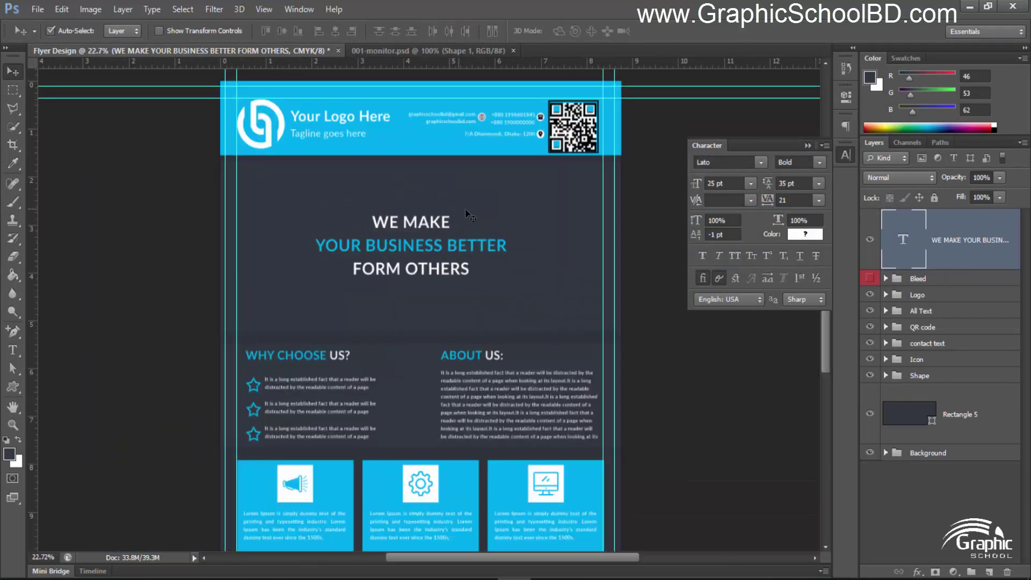
click(804, 147)
scroll(500, 313, down, 2)
scroll(500, 312, up, 2)
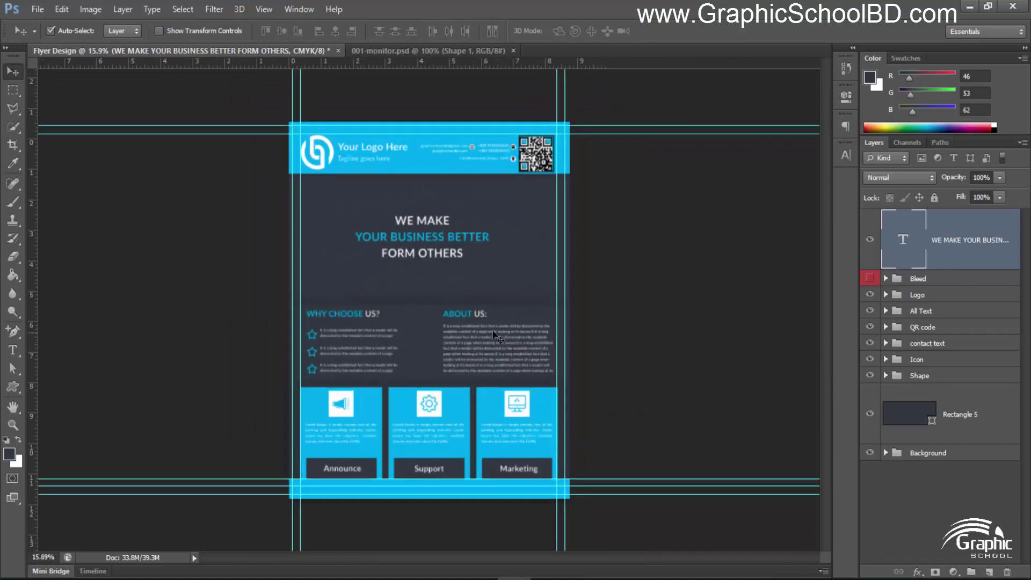
scroll(500, 313, up, 2)
scroll(447, 201, up, 3)
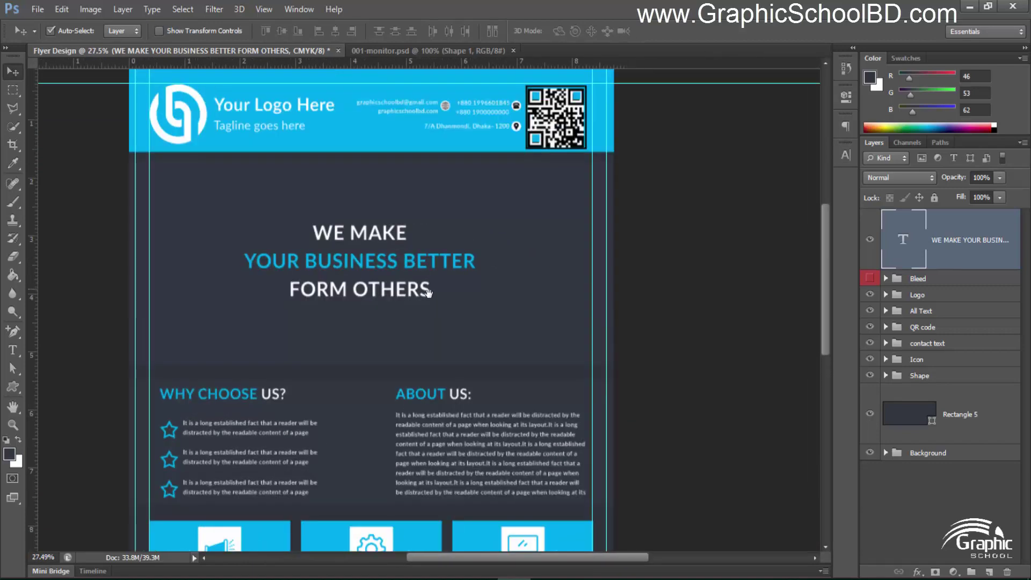
click(966, 417)
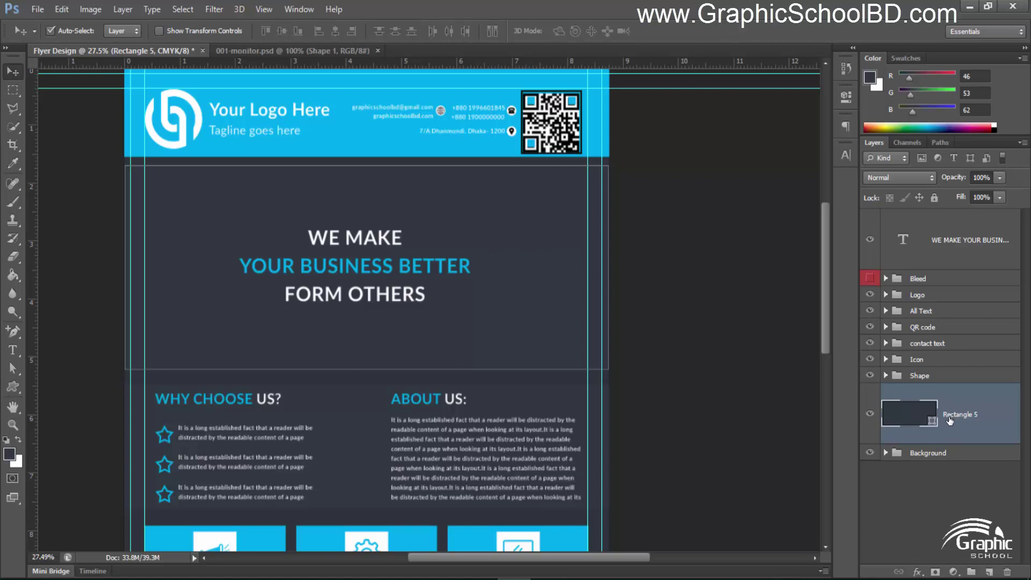
key(ctrl+j)
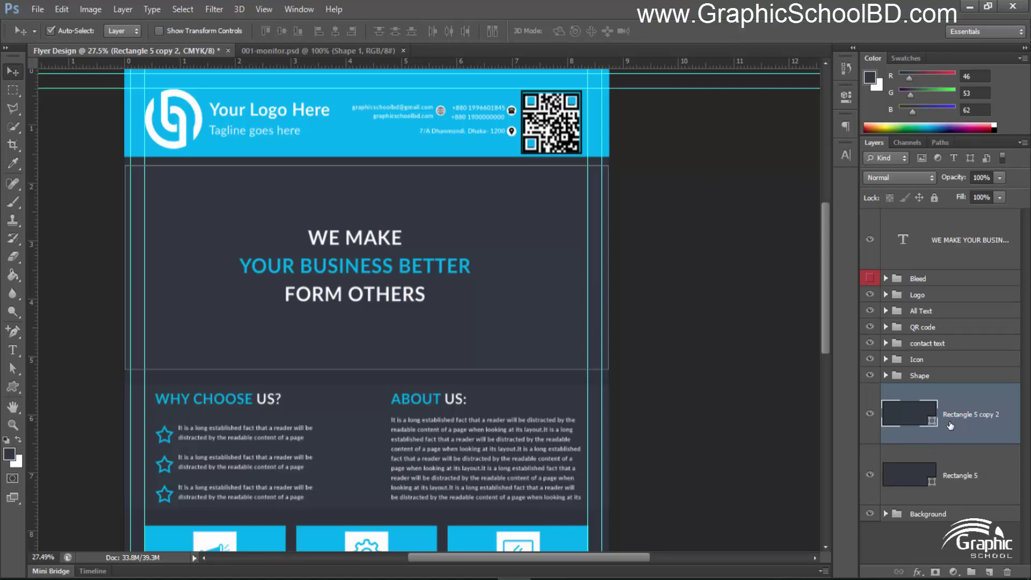
Step: Rasterize the original Rectangle 5 layer and convert it to a Smart Object
click(956, 476)
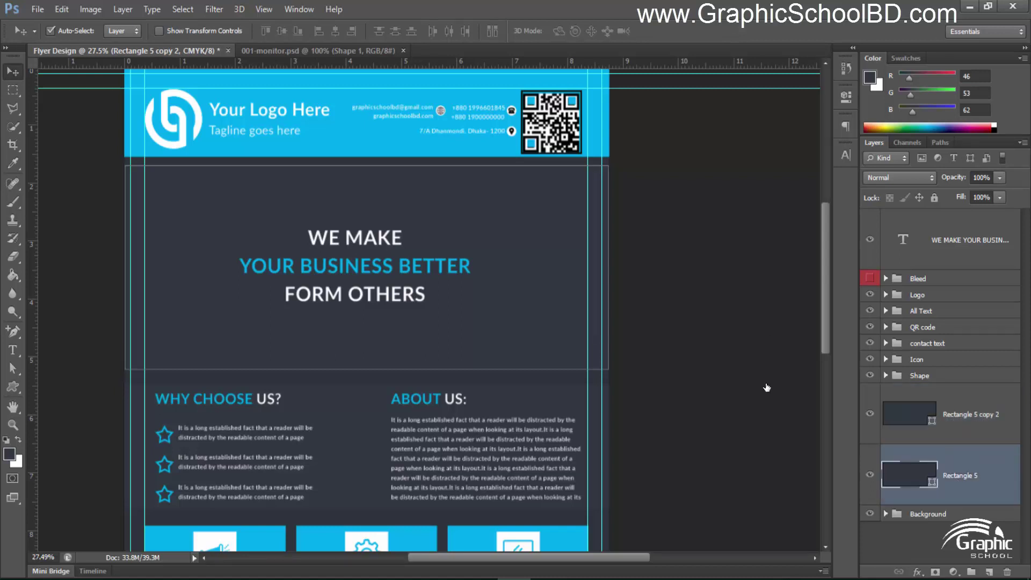
right_click(954, 475)
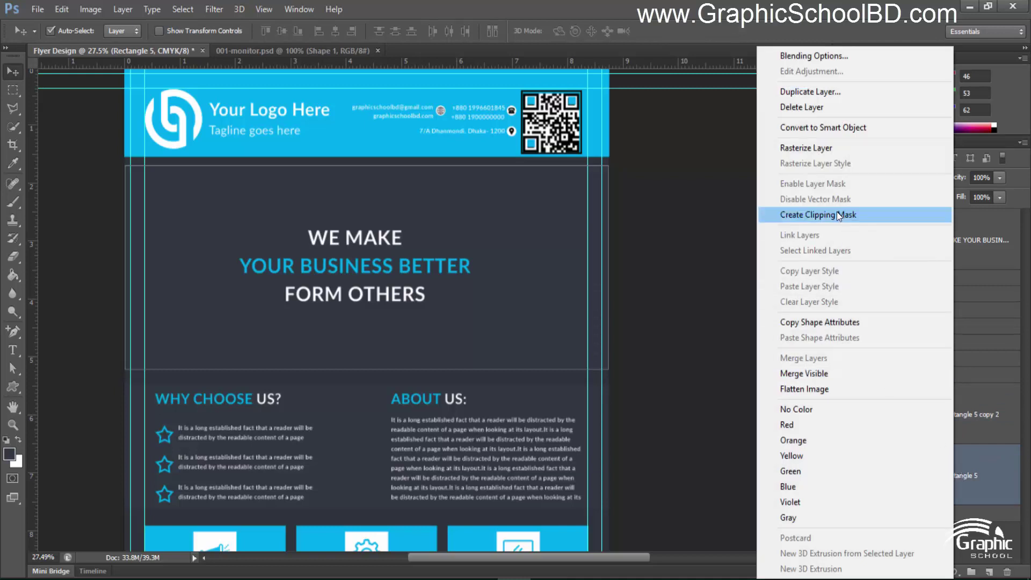
click(832, 147)
right_click(960, 471)
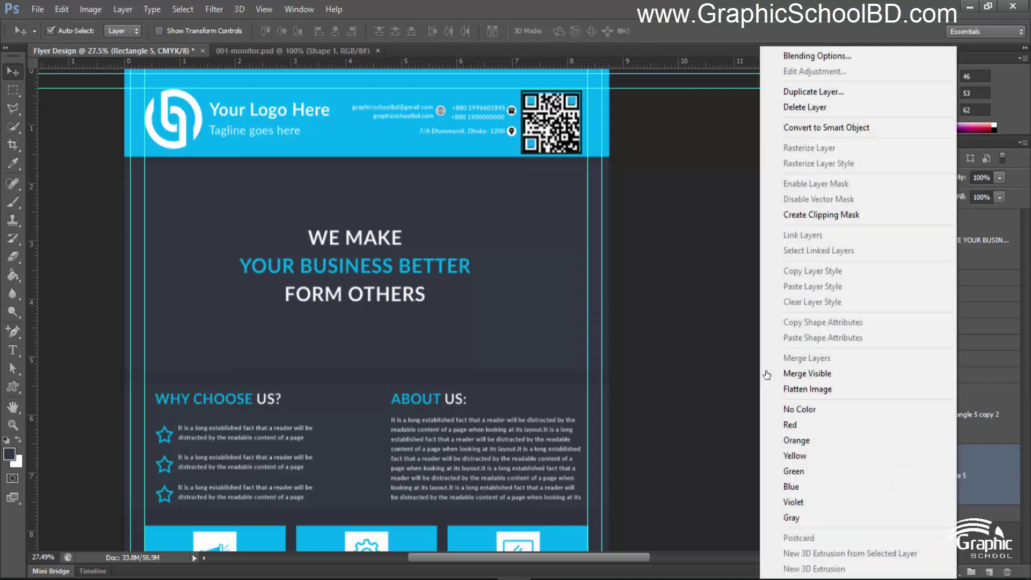
click(831, 131)
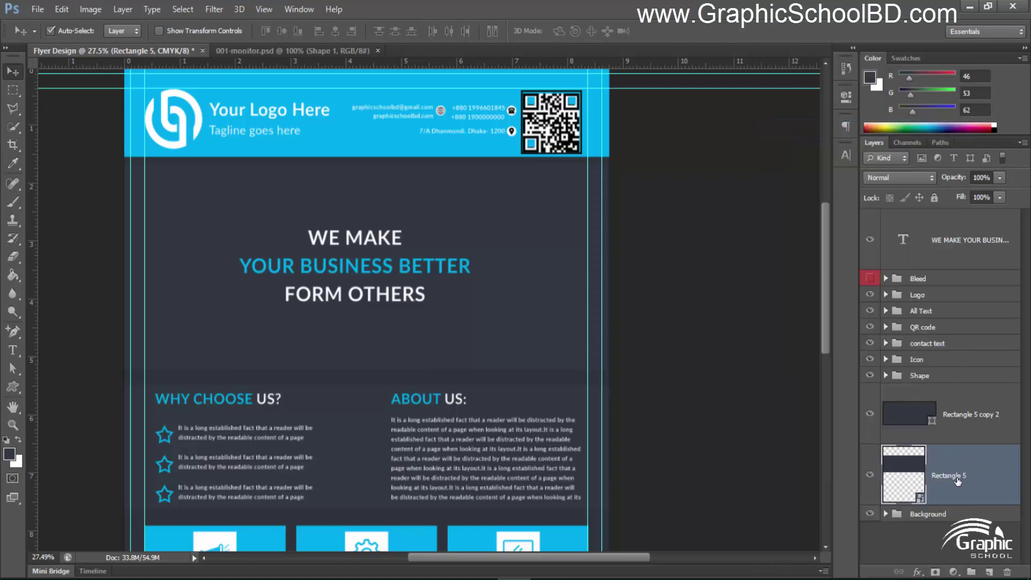
Step: Try to rename the Rectangle 5 Smart Object layer as Image Here
double_click(957, 480)
key(BackSpace)
text(iMA)
key(BackSpace)
key(BackSpace)
key(BackSpace)
key(Tab)
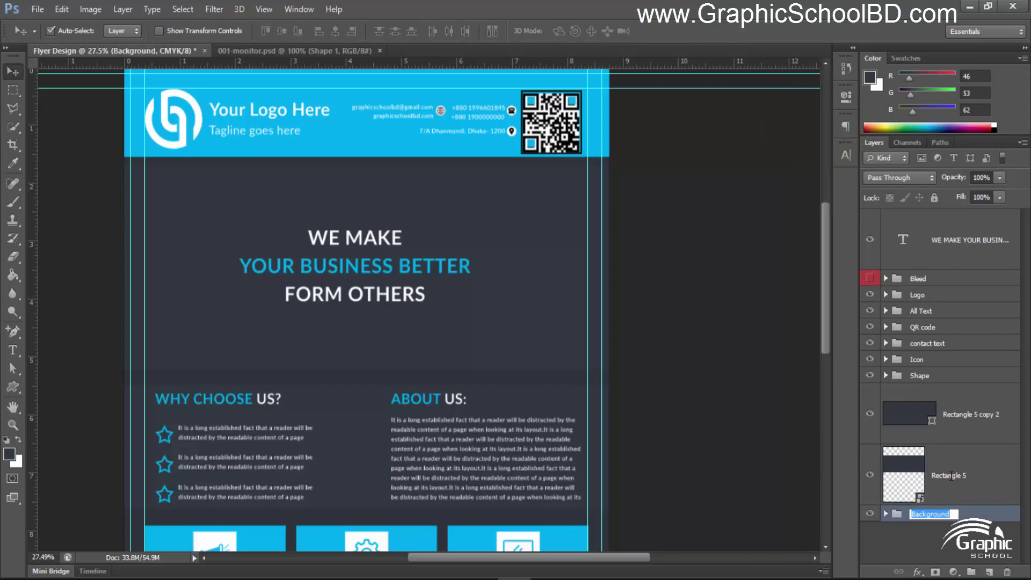
text(Image Here)
key(Return)
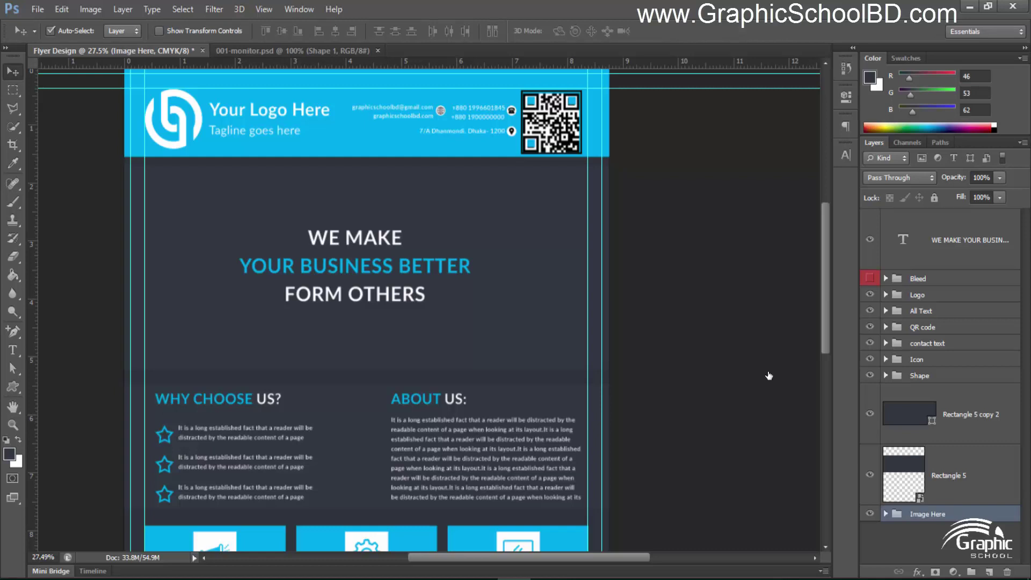
Step: Restore the name Background on the mistakenly renamed layer group
click(949, 480)
click(919, 513)
double_click(927, 514)
text(Ba)
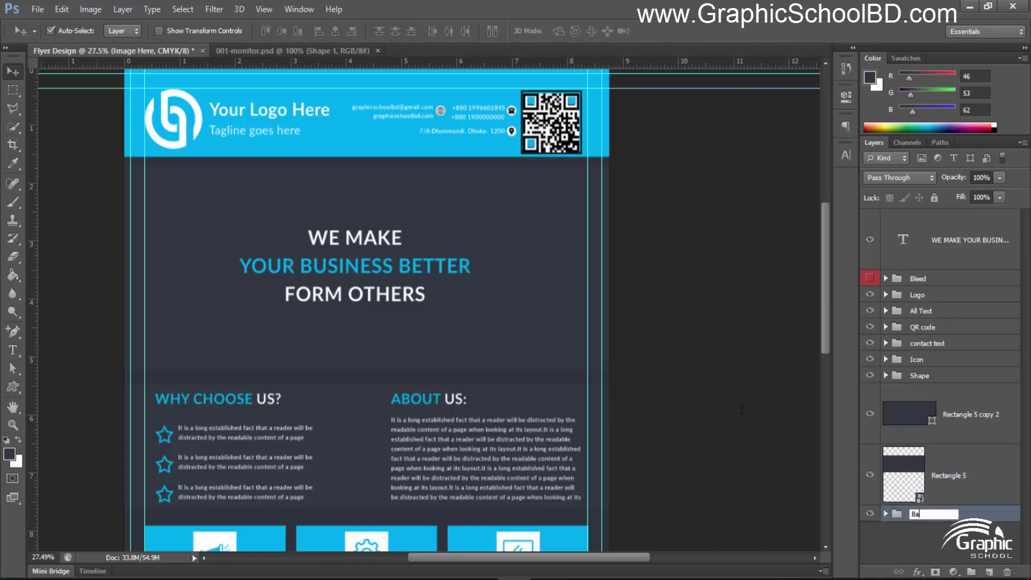
text(ckground)
key(Return)
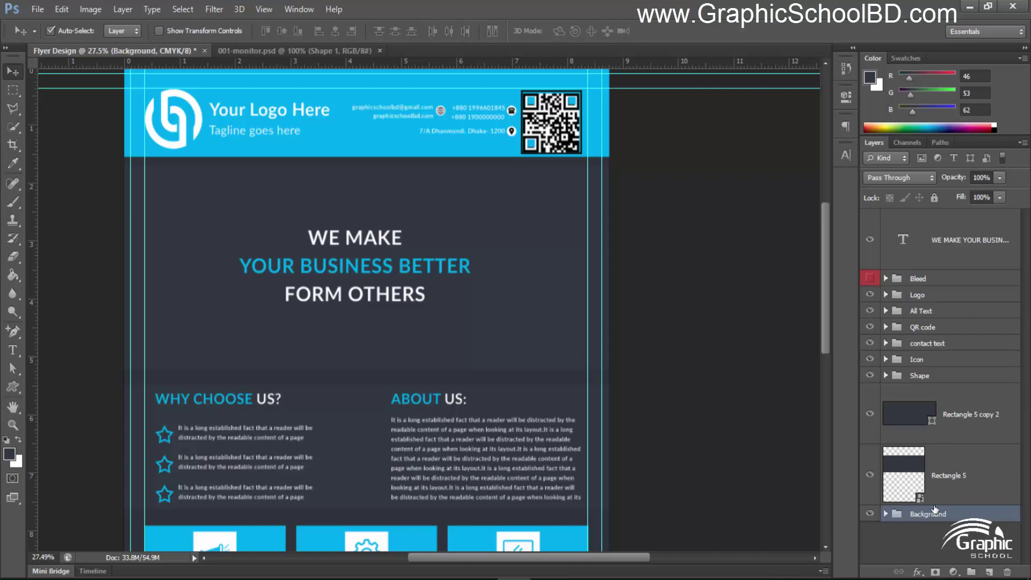
Step: Rename the Rectangle 5 Smart Object layer as Image Here
double_click(949, 475)
text(Image Here)
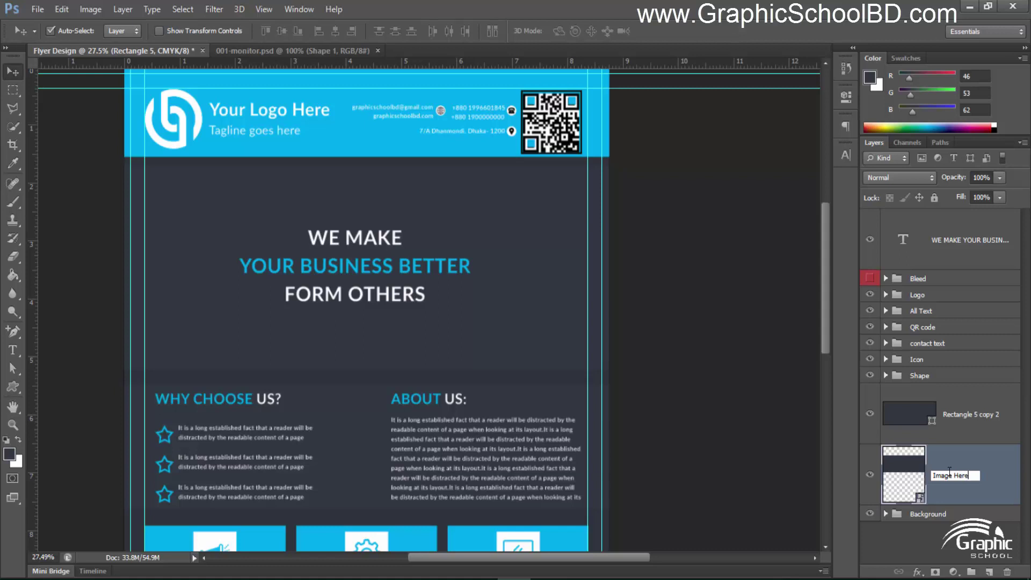
key(Return)
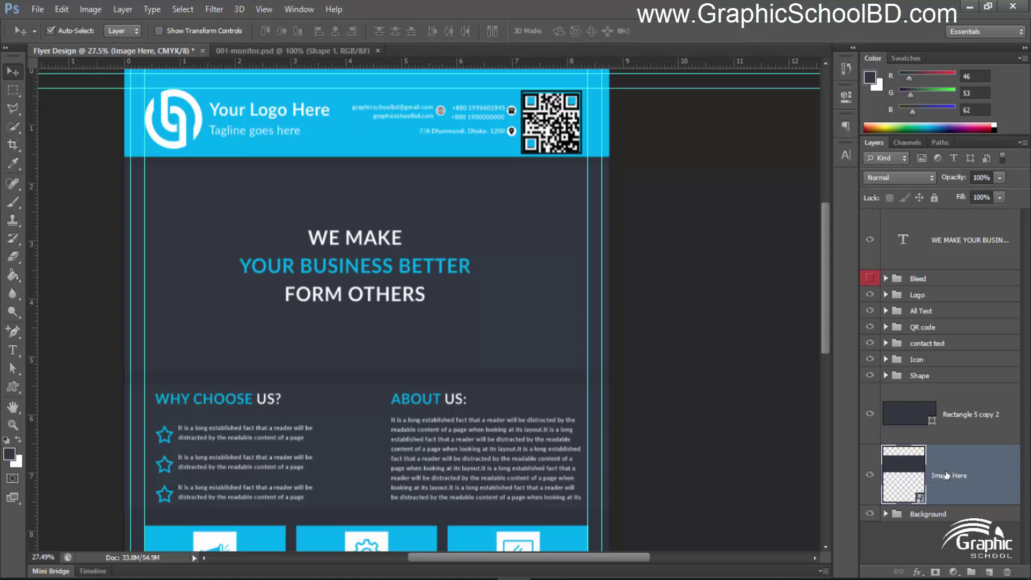
Step: Open the contents of the Image Here Smart Object for editing
click(953, 422)
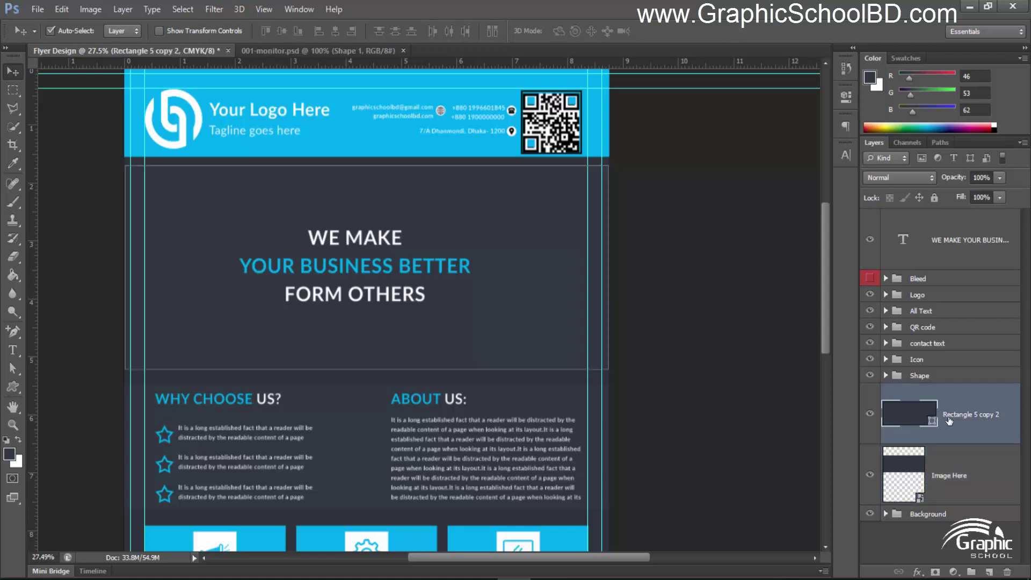
click(944, 467)
click(955, 408)
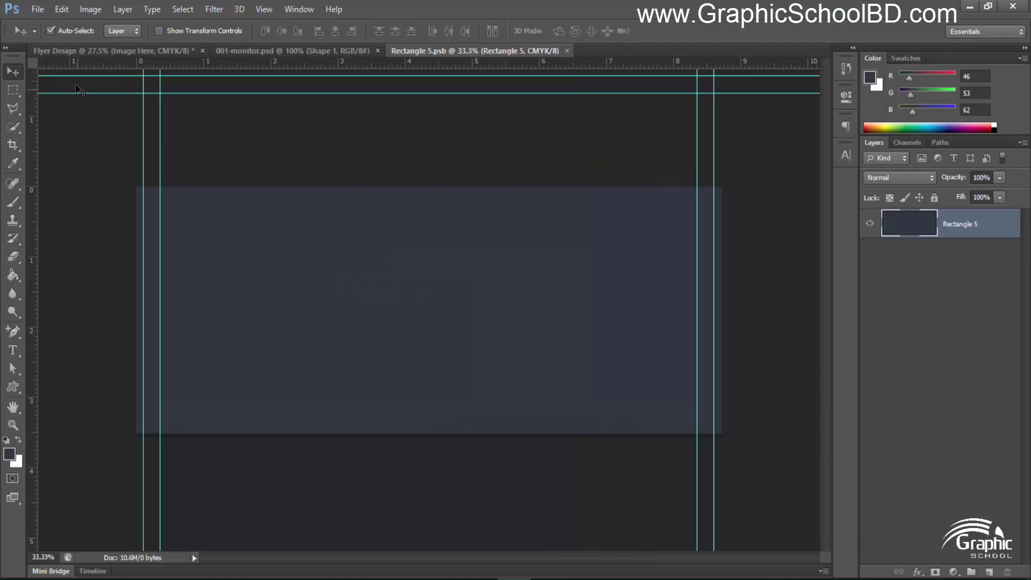
Step: Look in the Flyer Design folder for an image to place into the Smart Object, and cancel placing
click(38, 9)
click(57, 237)
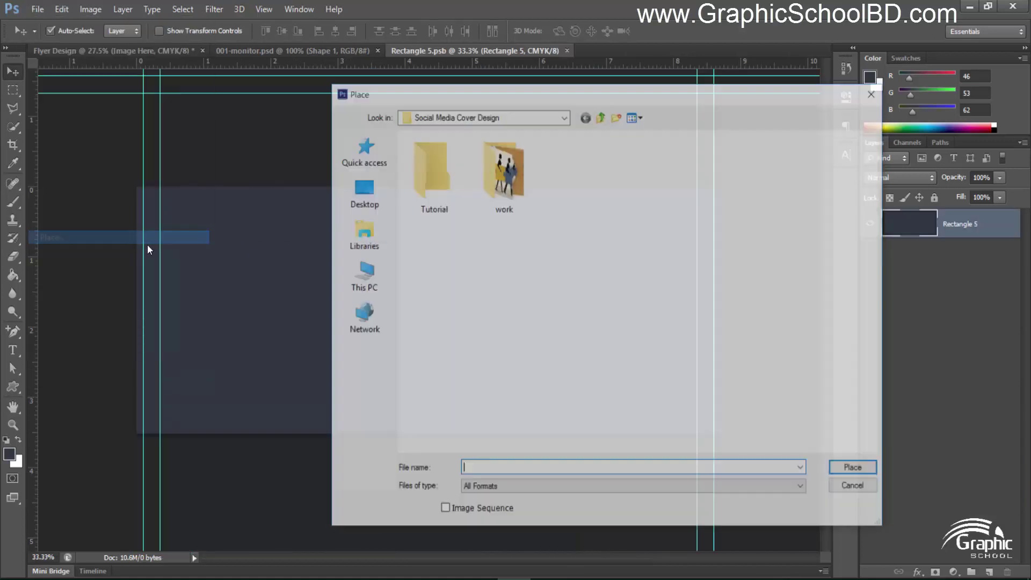
click(601, 116)
double_click(477, 164)
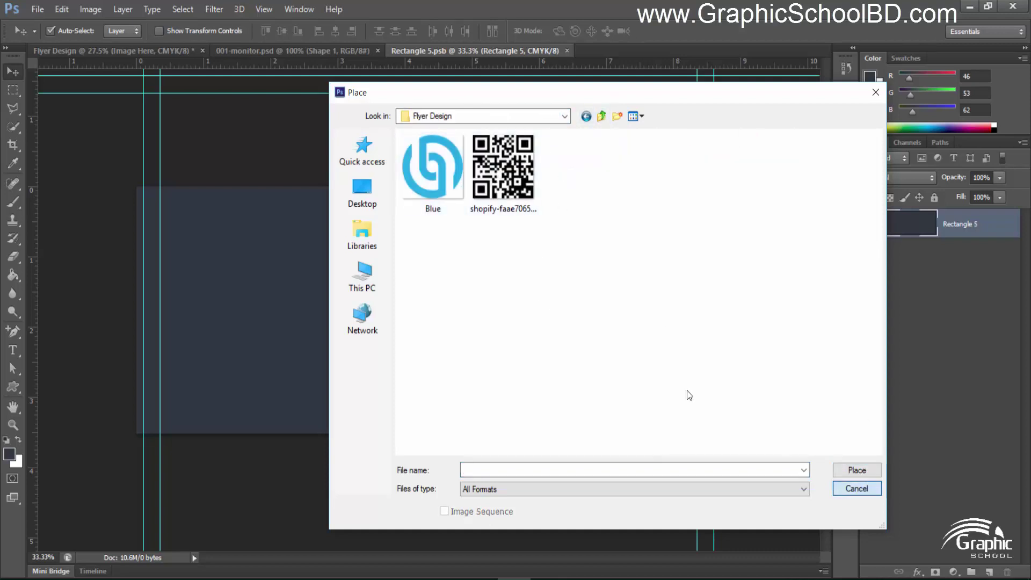
key(Escape)
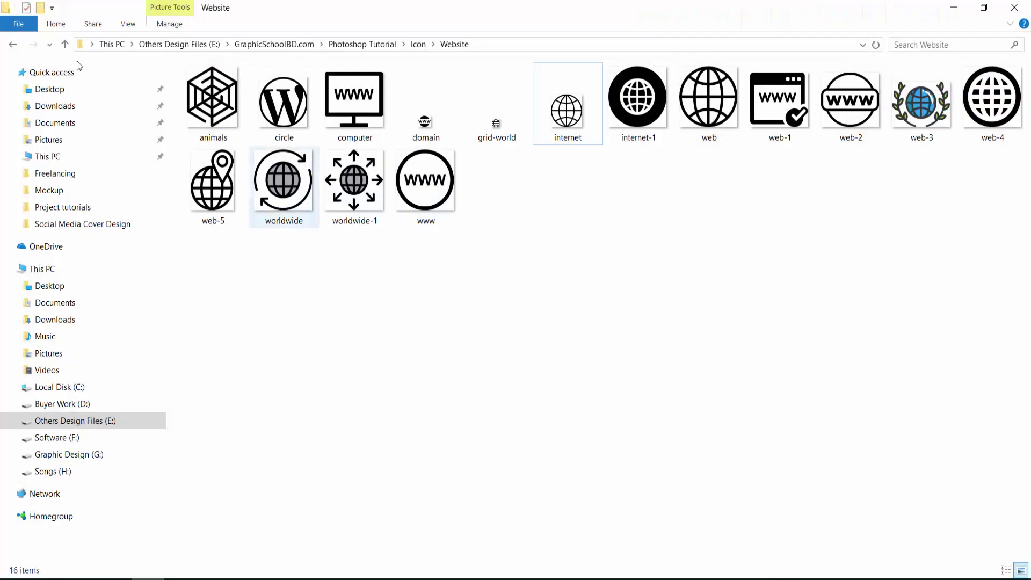
Step: Switch to File Explorer and open the Flyer Design folder inside Project File
click(11, 45)
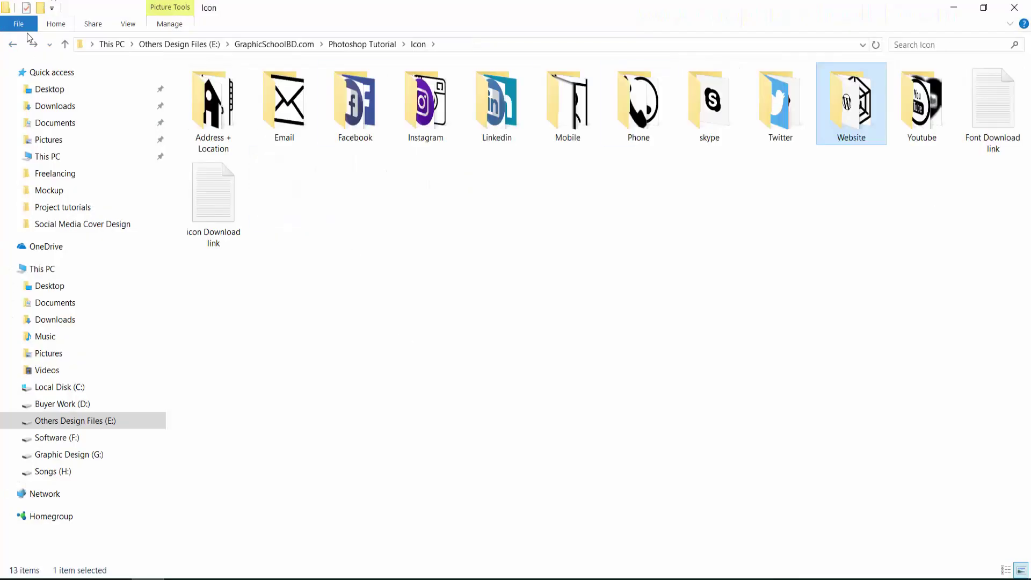
click(9, 47)
double_click(921, 102)
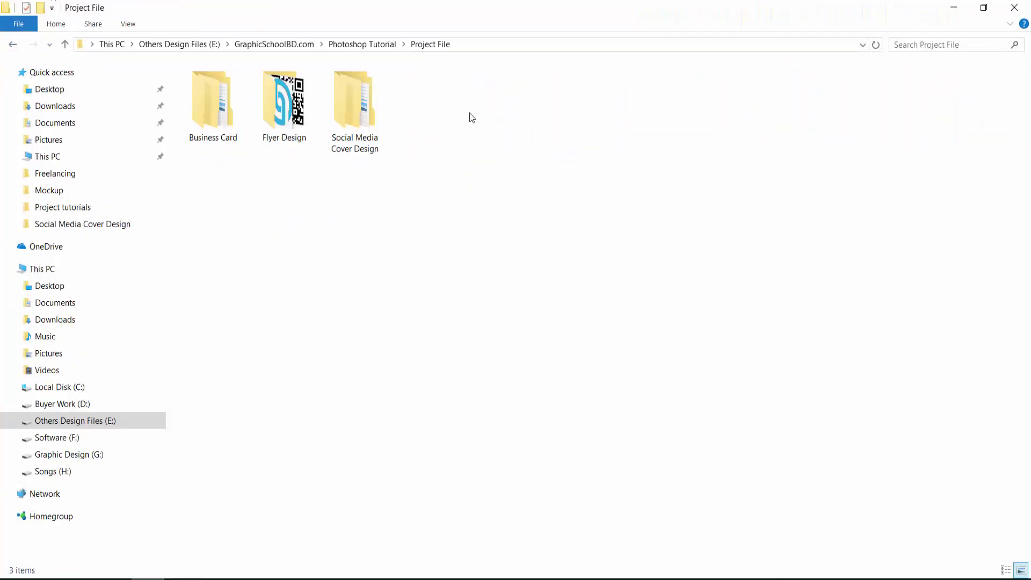
double_click(273, 120)
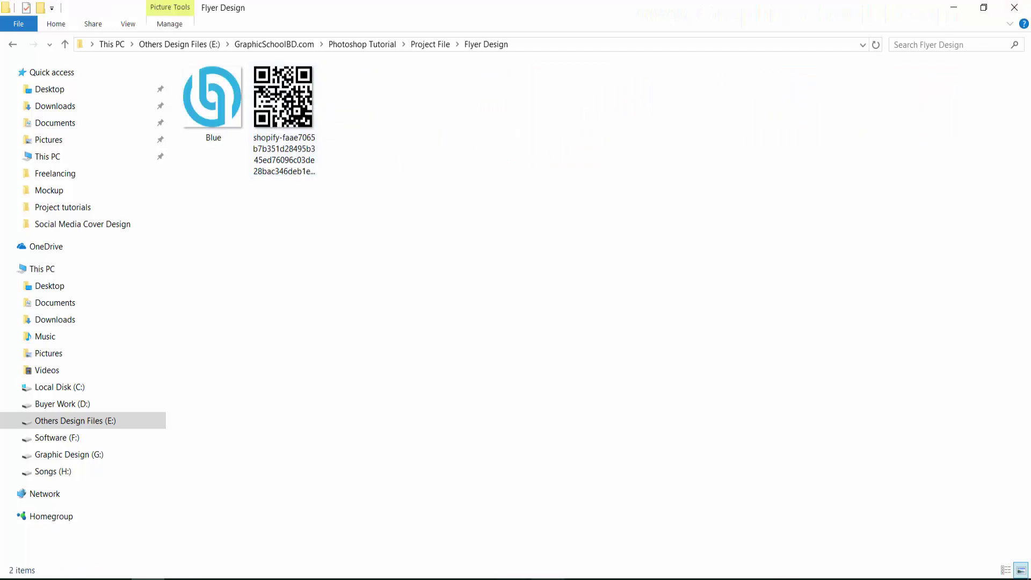
Step: Switch to the browser and search Google Images for "corporate"
key(alt+Tab)
click(428, 13)
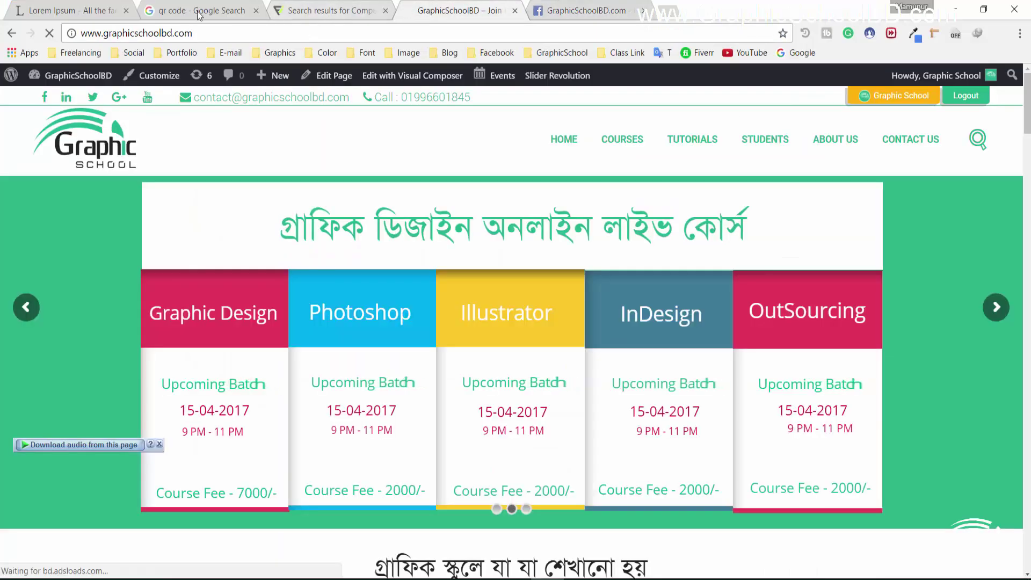
click(199, 10)
drag(400, 104, 44, 96)
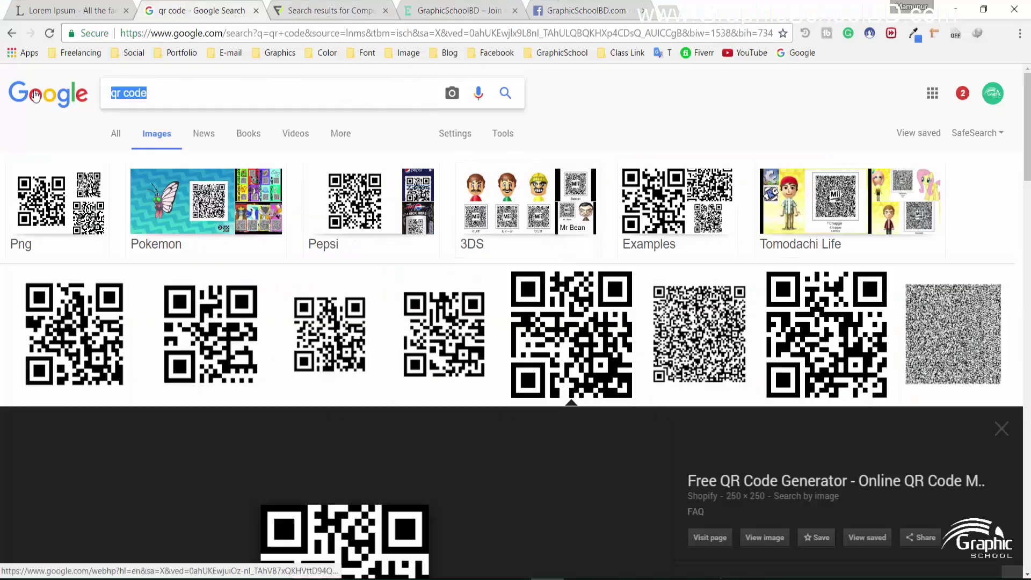
text(corpora)
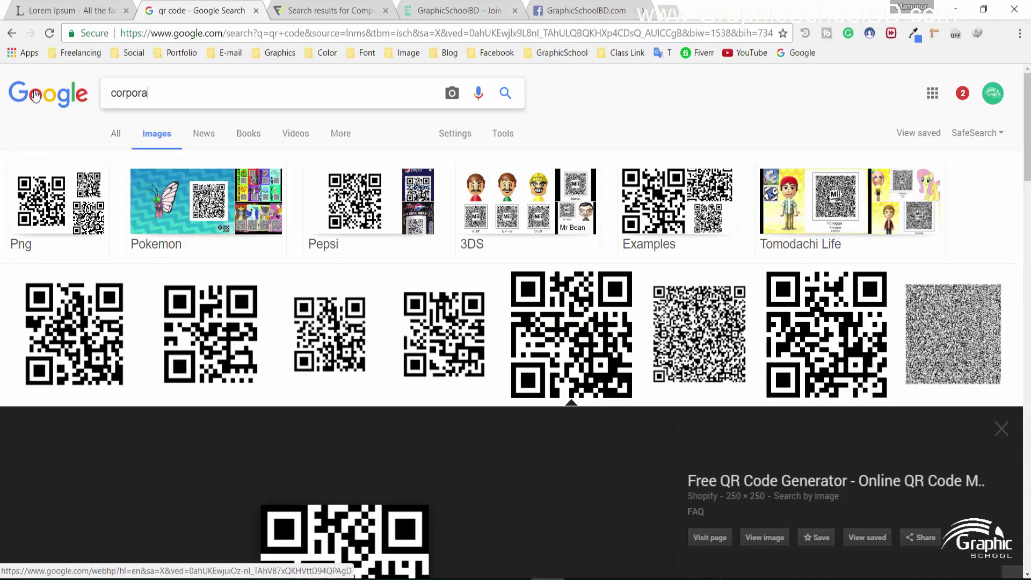
text(te)
key(Return)
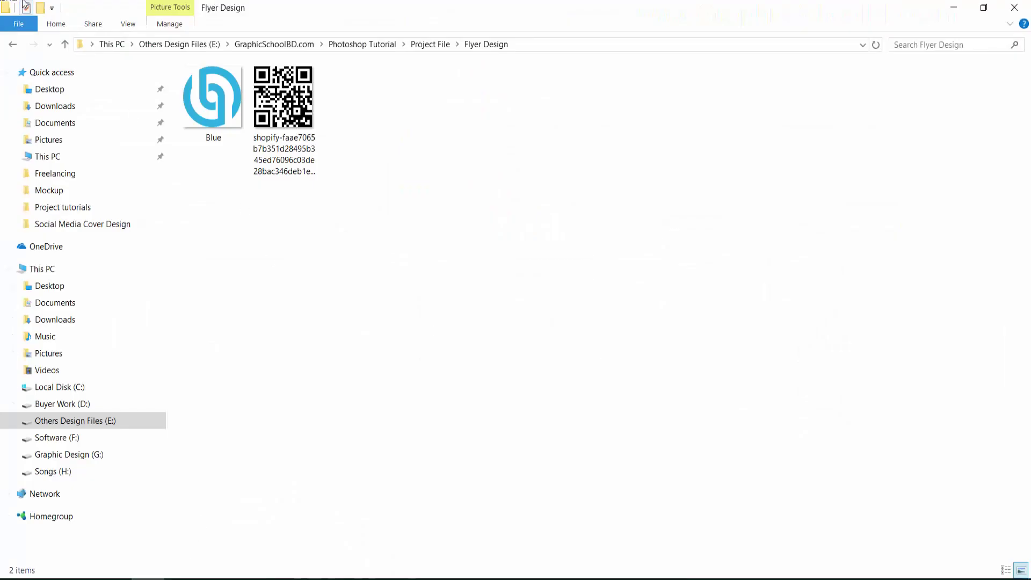
Step: Switch to File Explorer and open the work folder inside Social Media Cover Design
click(14, 48)
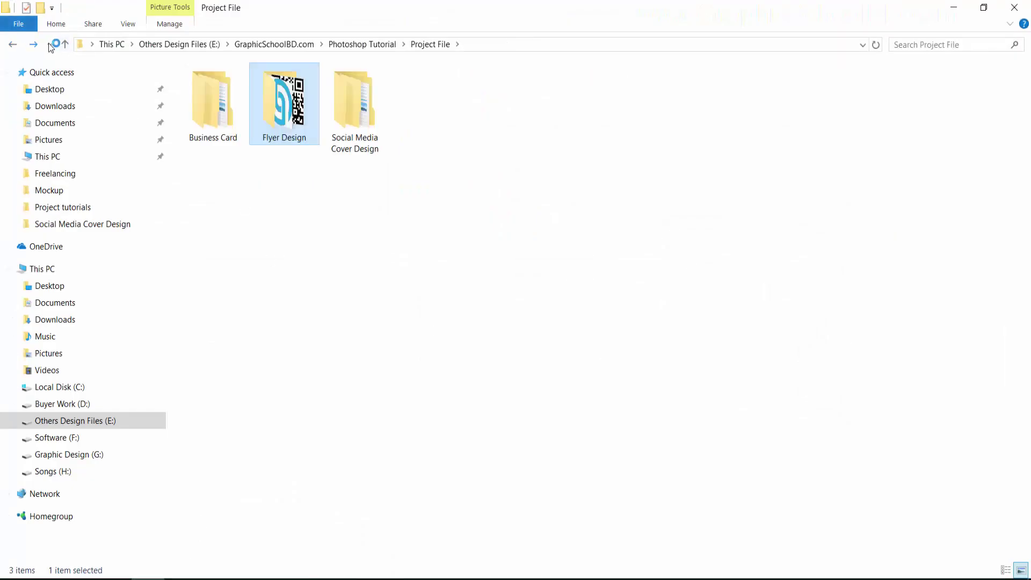
double_click(355, 147)
double_click(273, 119)
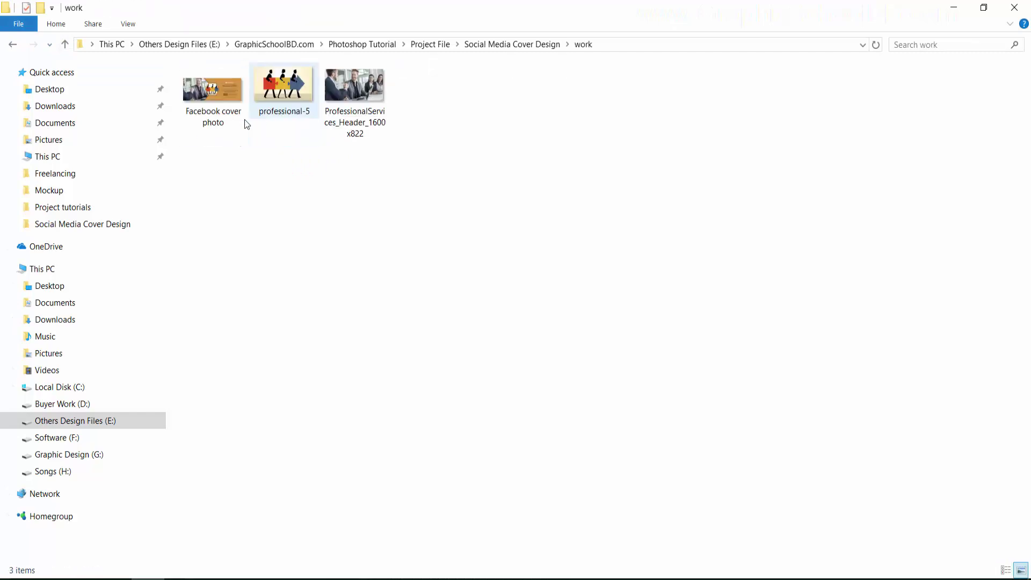
Step: Place the ProfessionalServices_Header_1600x822 image over the Smart Object's dark rectangle, then save and close the Smart Object
drag(359, 101, 610, 233)
drag(512, 273, 514, 303)
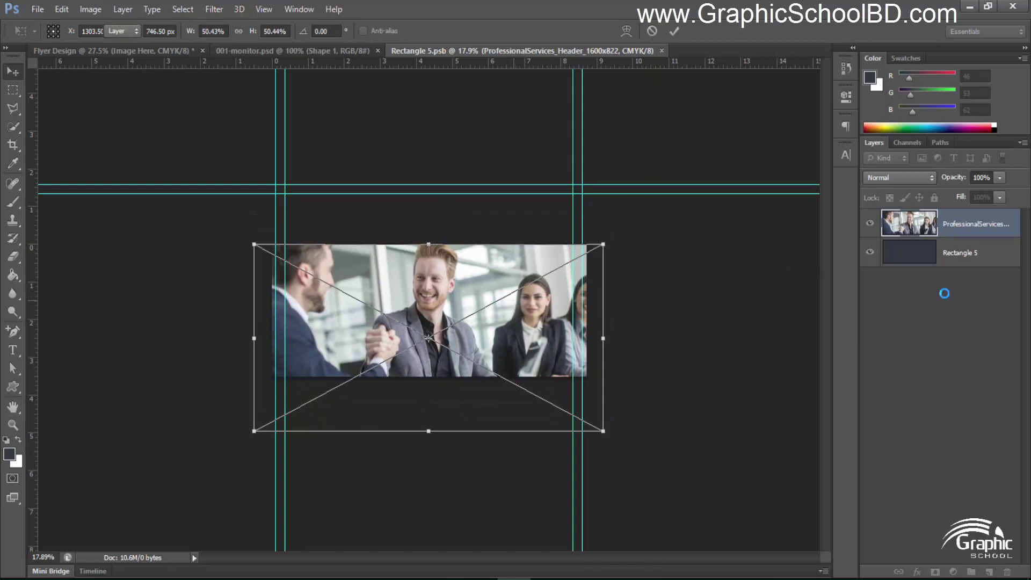
key(Return)
key(ctrl+s)
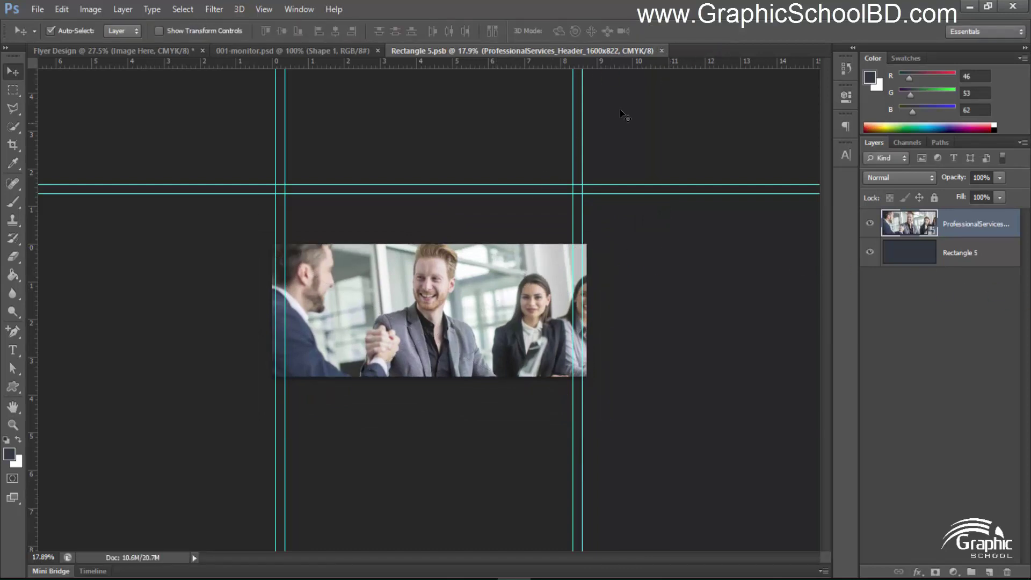
click(661, 50)
scroll(366, 324, down, 1)
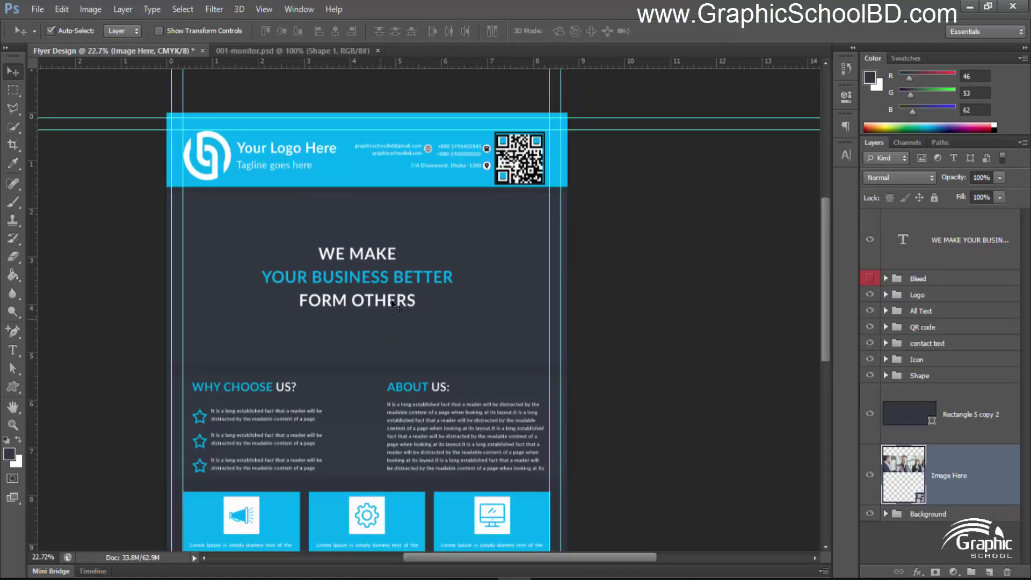
Step: Lower the opacity of the Rectangle 5 copy 2 layer above the image to 45%
click(964, 421)
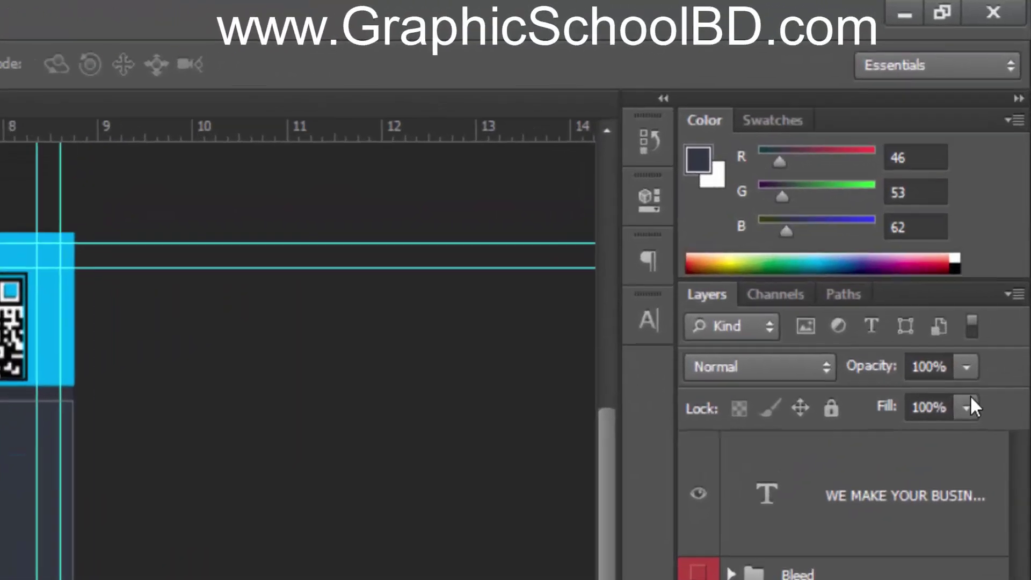
click(999, 197)
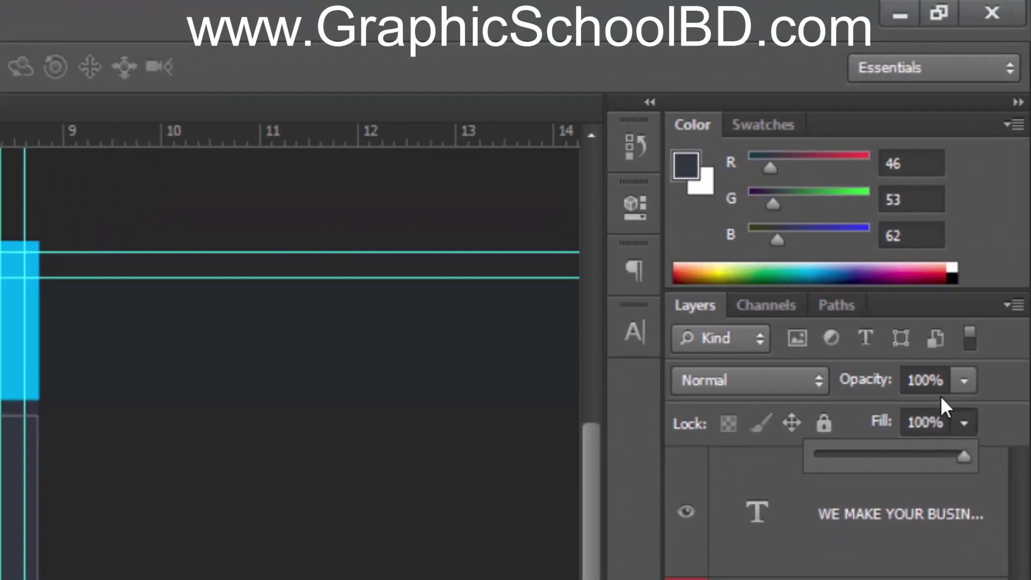
click(964, 376)
mouse_move(878, 411)
mouse_down()
mouse_move(862, 414)
mouse_move(899, 414)
mouse_move(890, 414)
mouse_up()
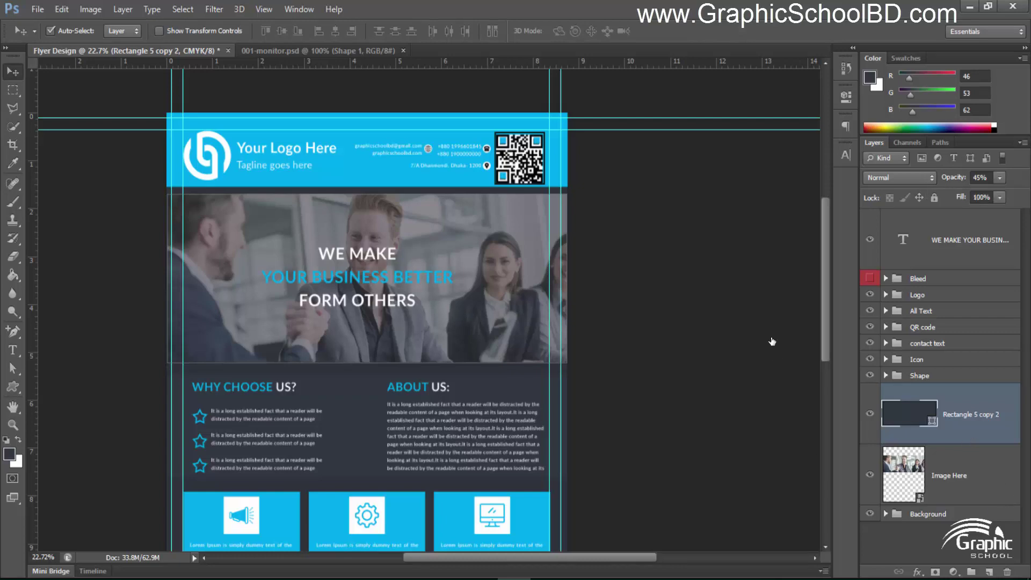
Step: Duplicate Rectangle 5 copy 2 beneath the Image Here layer and clip Image Here to the duplicate
drag(950, 426, 950, 499)
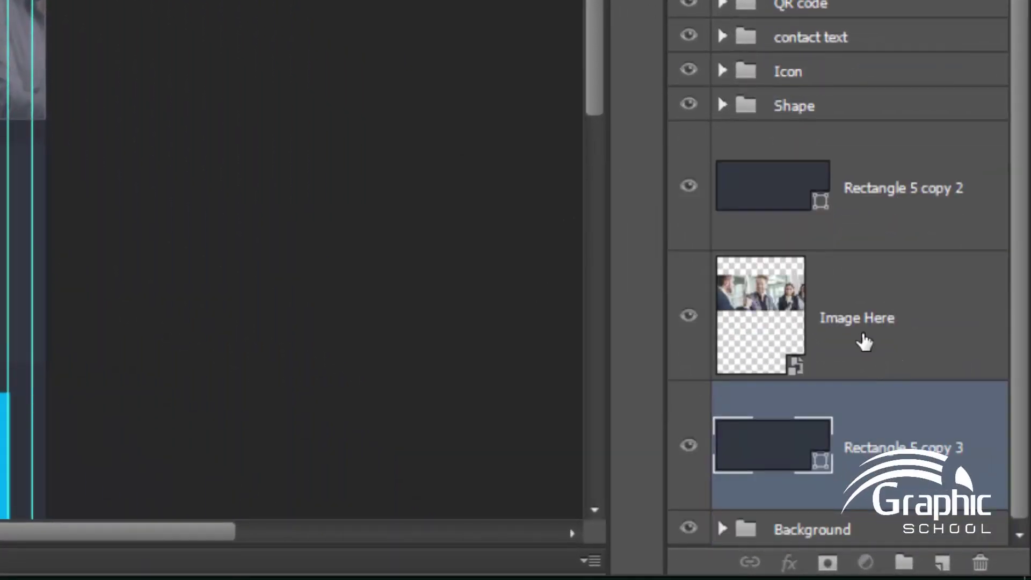
drag(880, 394, 885, 421)
alt+click(872, 374)
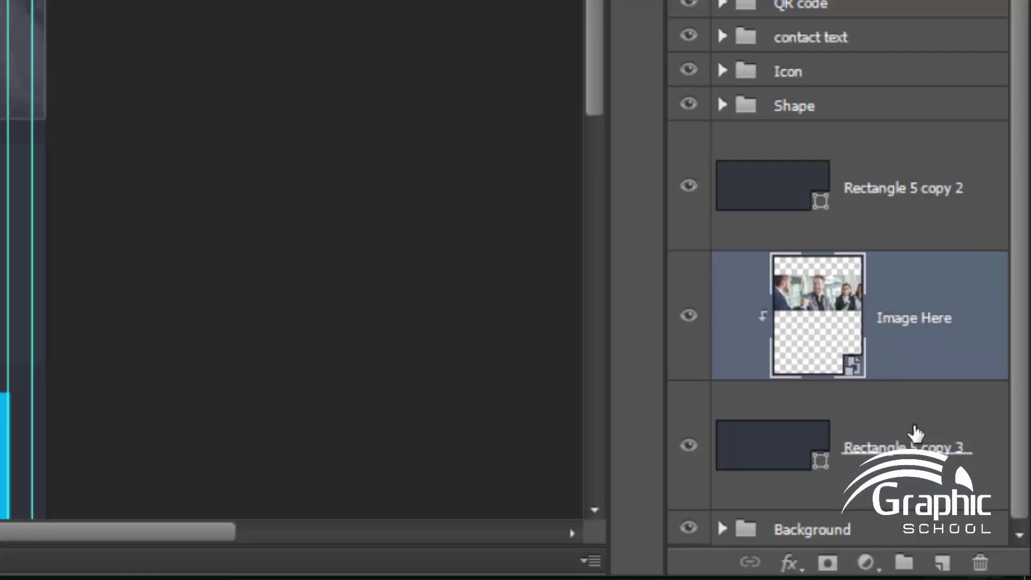
click(914, 428)
click(897, 368)
Step: Reduce the opacity of the Rectangle 5 copy 2 overlay to 24%
click(902, 230)
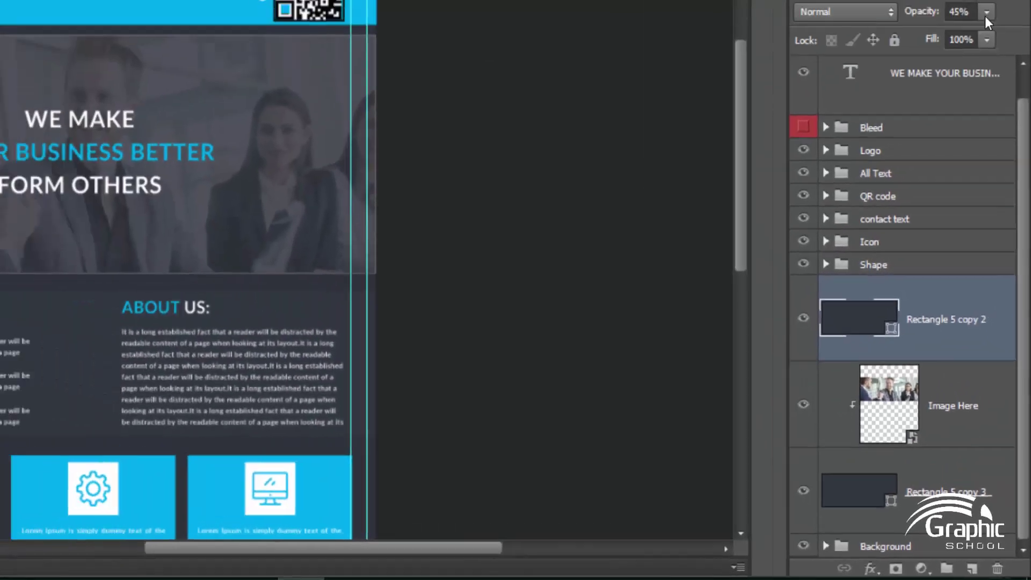
click(987, 16)
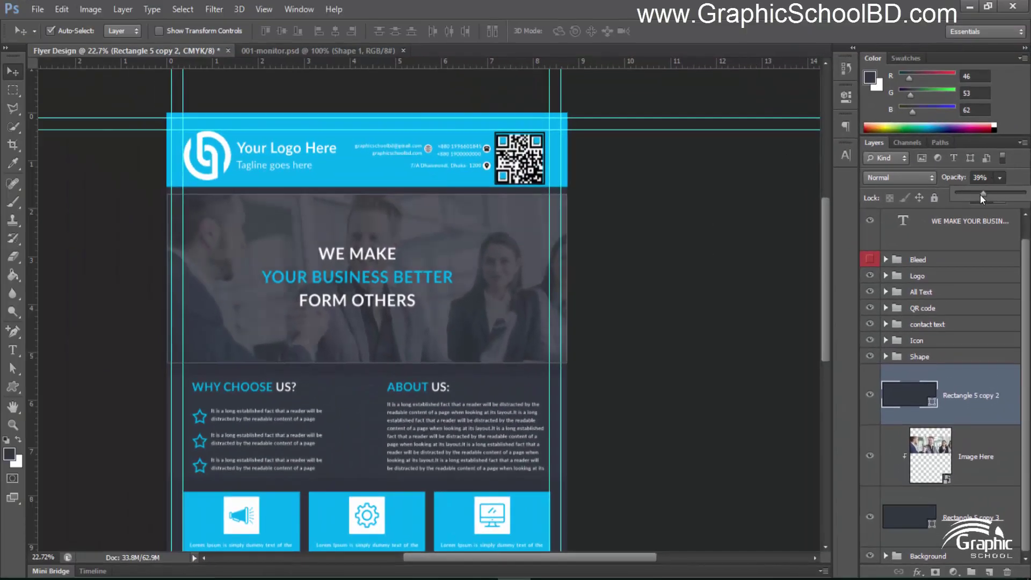
click(714, 259)
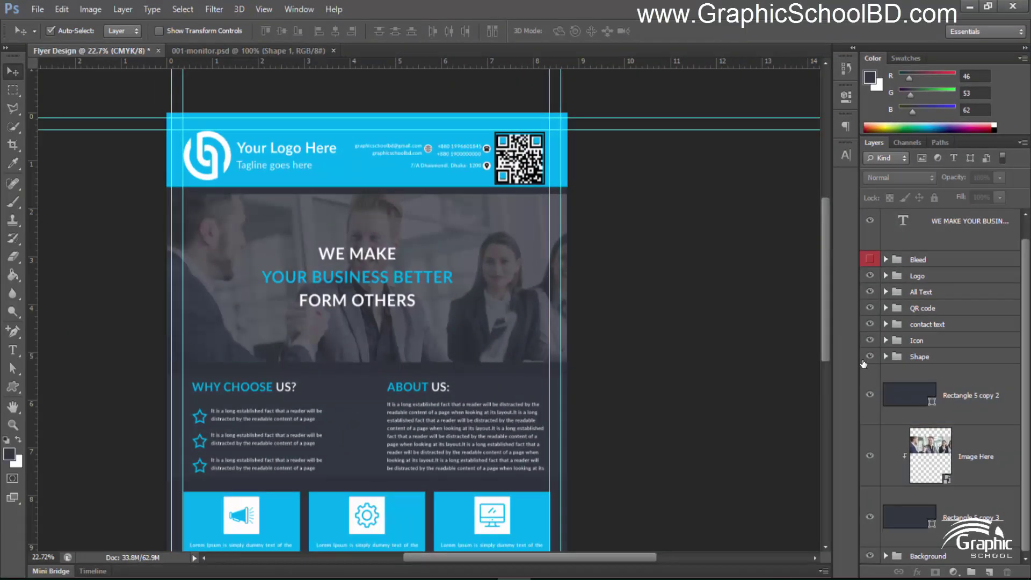
Step: Group the two rectangle layers with the Image Here layer and name the group Image
click(914, 396)
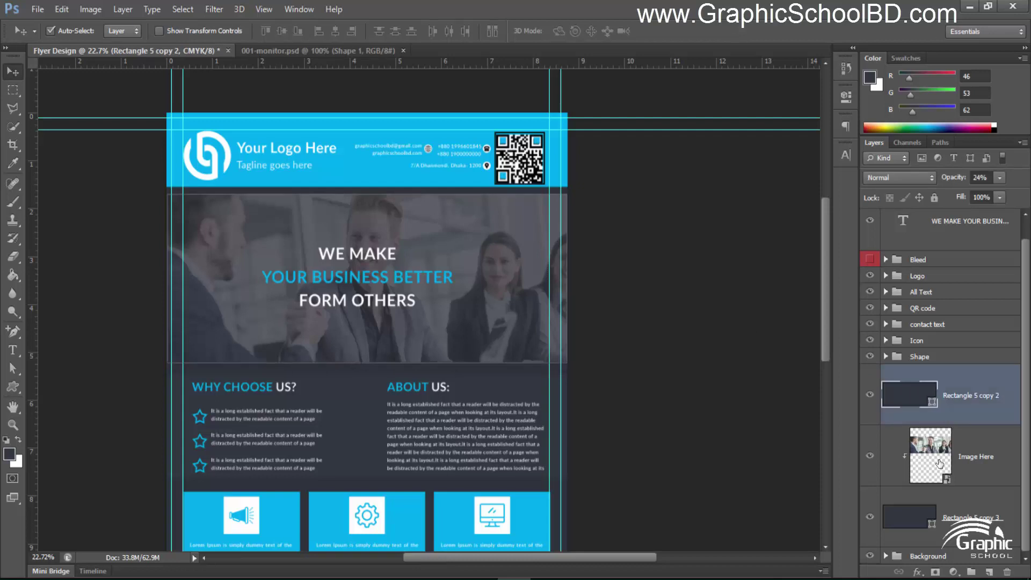
shift+click(973, 513)
key(ctrl+g)
double_click(921, 396)
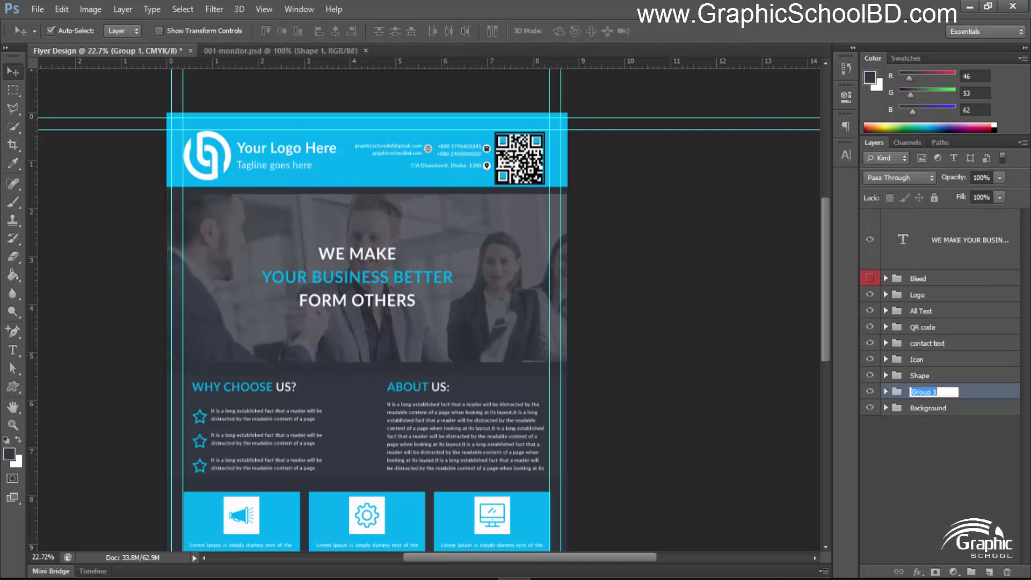
text(Image)
key(Return)
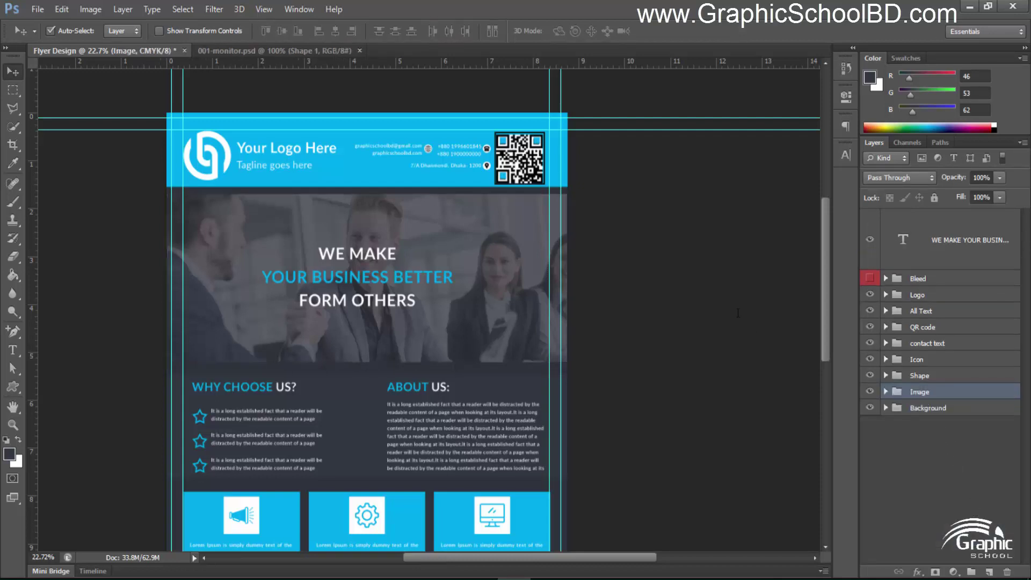
Step: Move the WE MAKE YOUR BUSINESS BETTER headline layer into the All Text group
drag(942, 242, 923, 308)
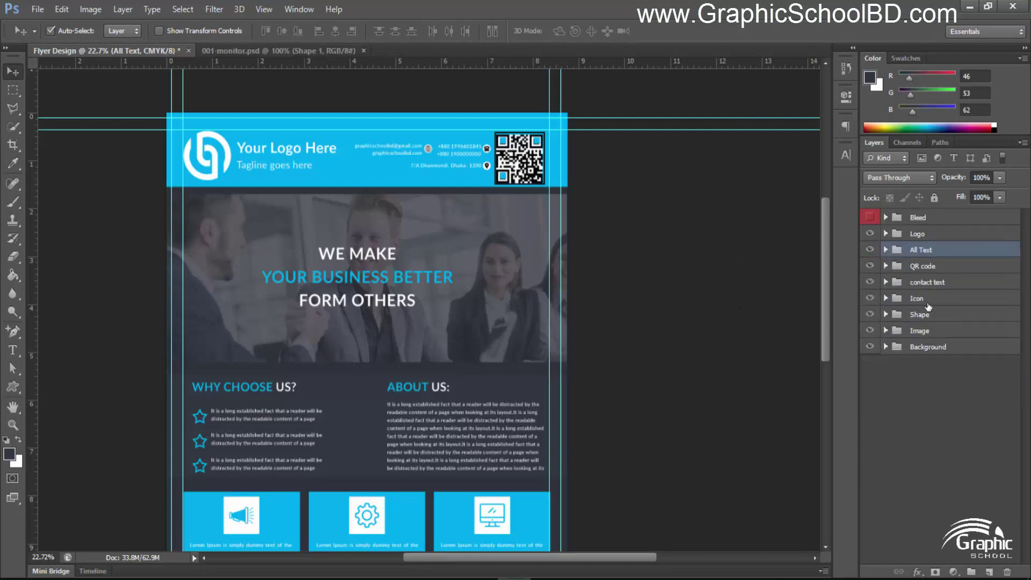
click(887, 425)
scroll(444, 399, down, 3)
scroll(444, 400, up, 2)
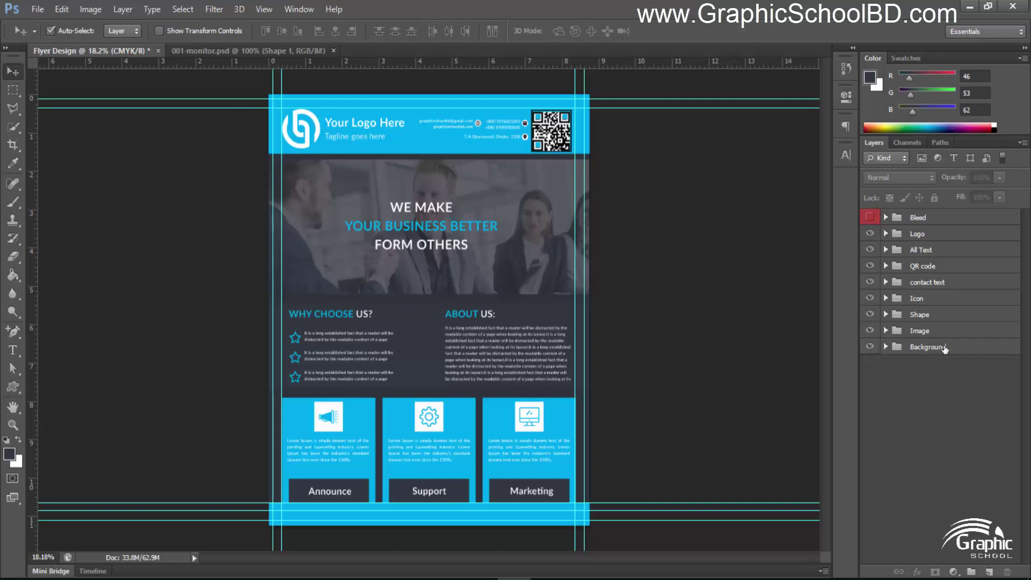
Step: Open the contents of the Smart Object in the Image group to view the placed picture, and close them again
click(885, 331)
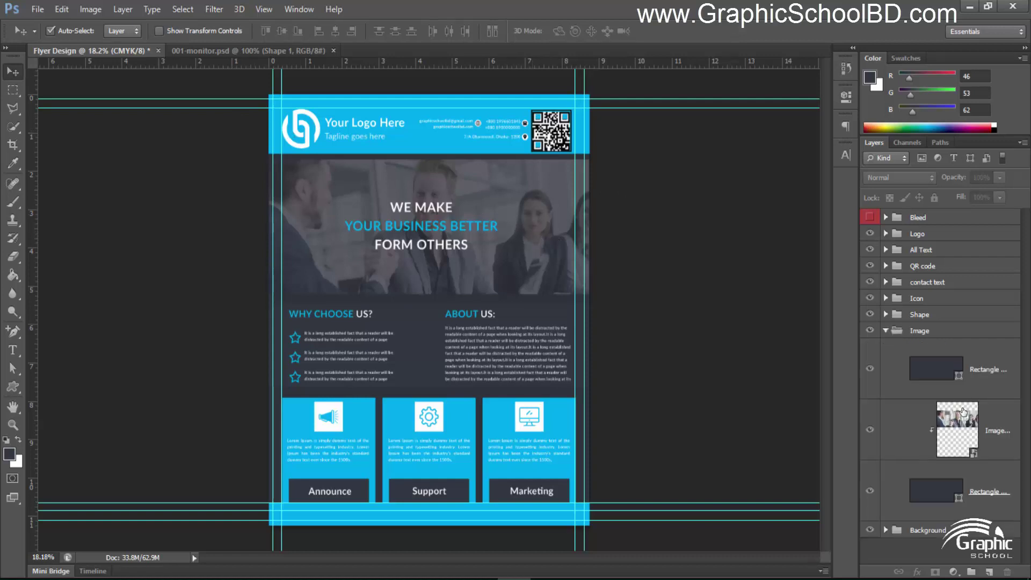
click(974, 458)
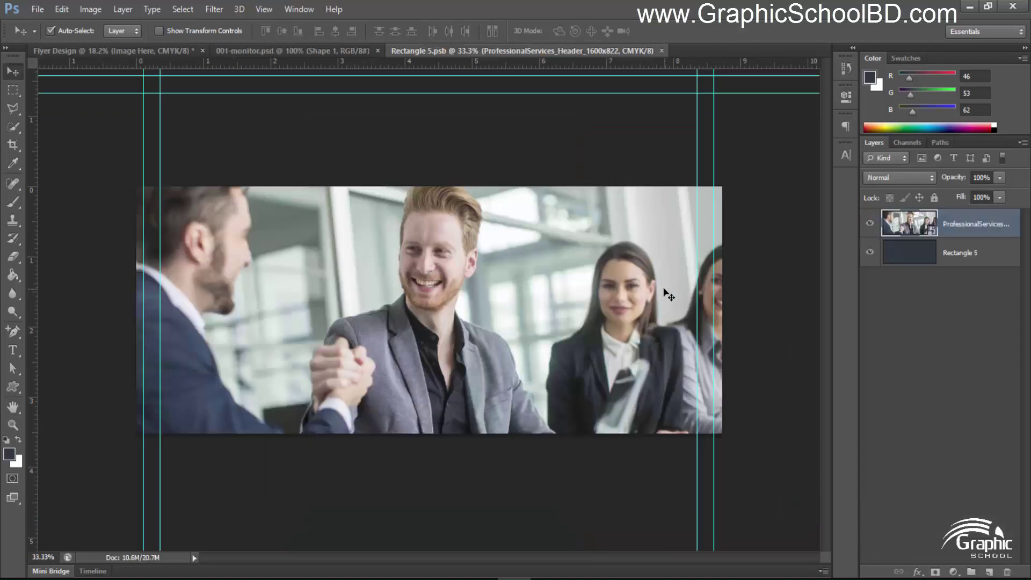
key(ctrl+w)
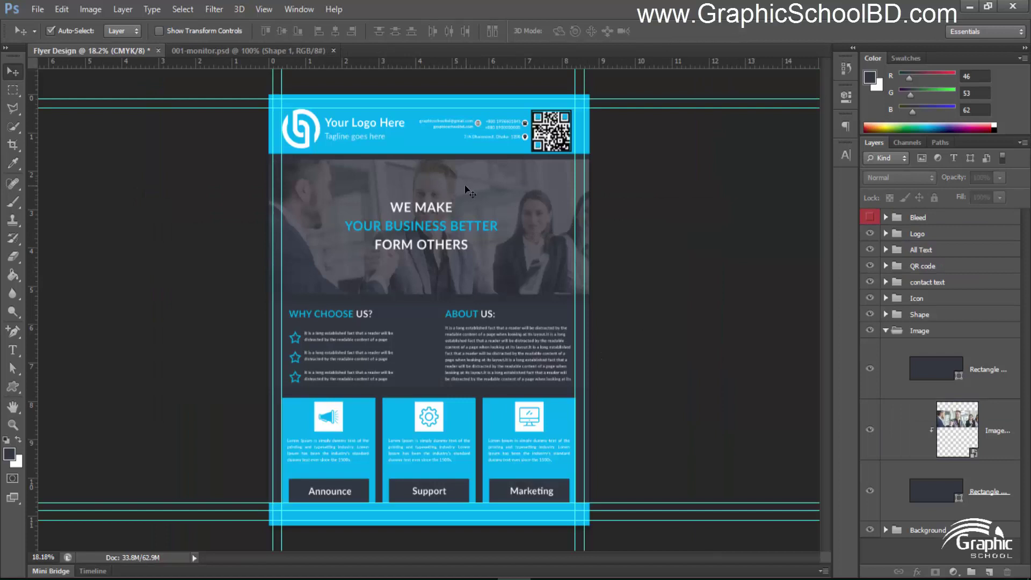
Step: Set the opacity of the Rectangle 5 copy 2 overlay to 20% and collapse the Image group
click(959, 368)
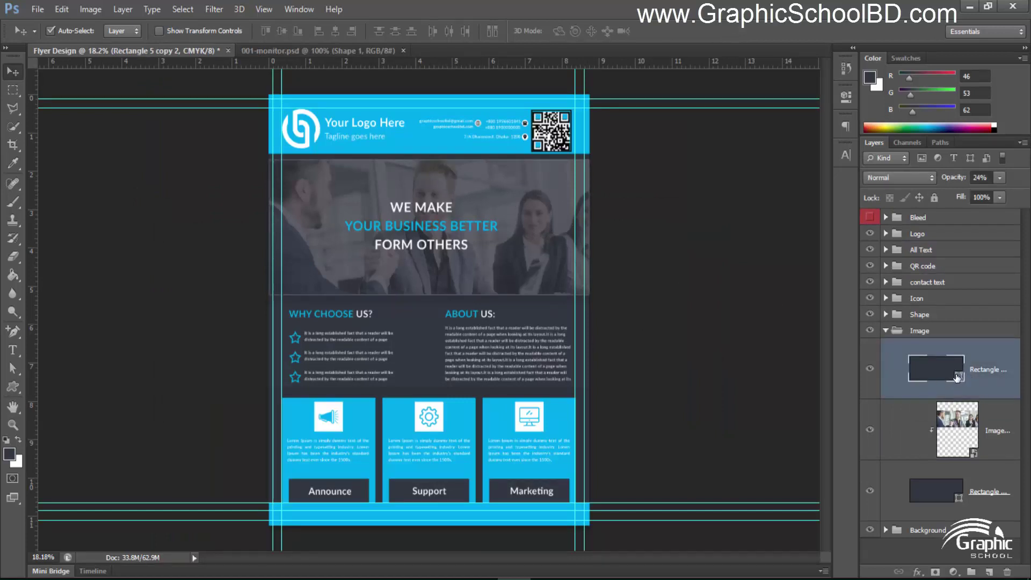
click(998, 178)
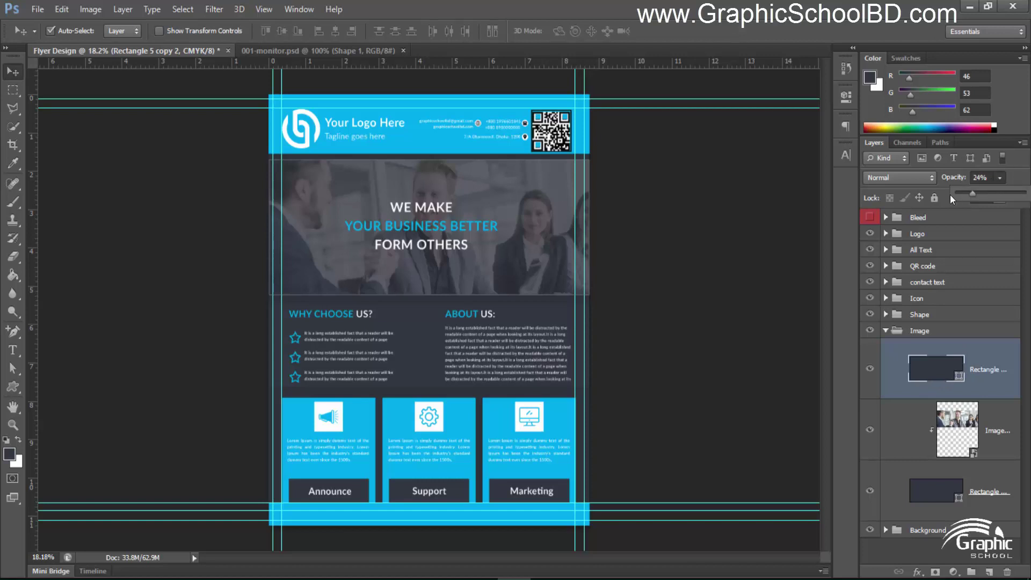
mouse_move(978, 196)
mouse_down()
mouse_move(987, 193)
mouse_move(966, 194)
mouse_up()
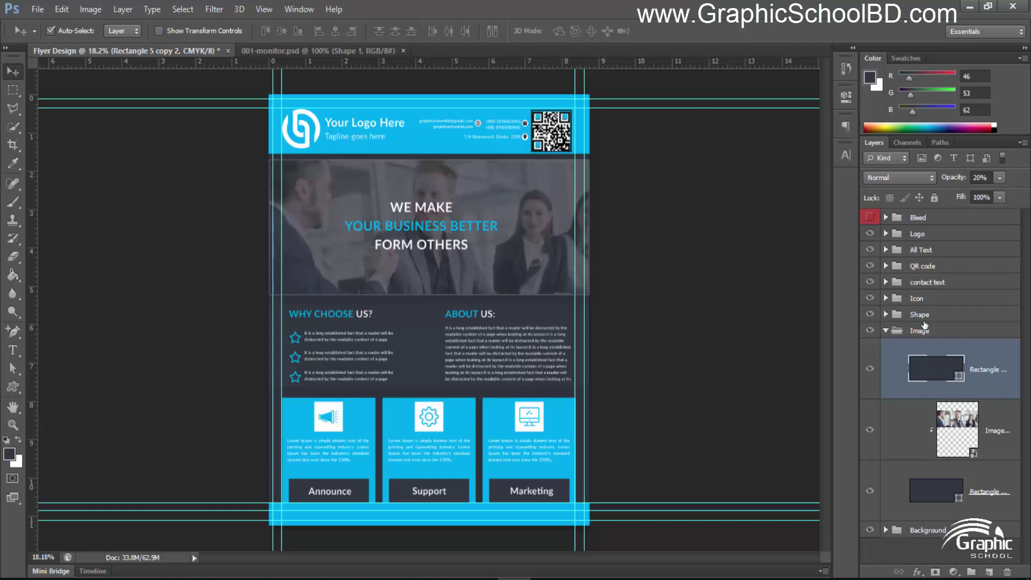
click(885, 330)
click(663, 344)
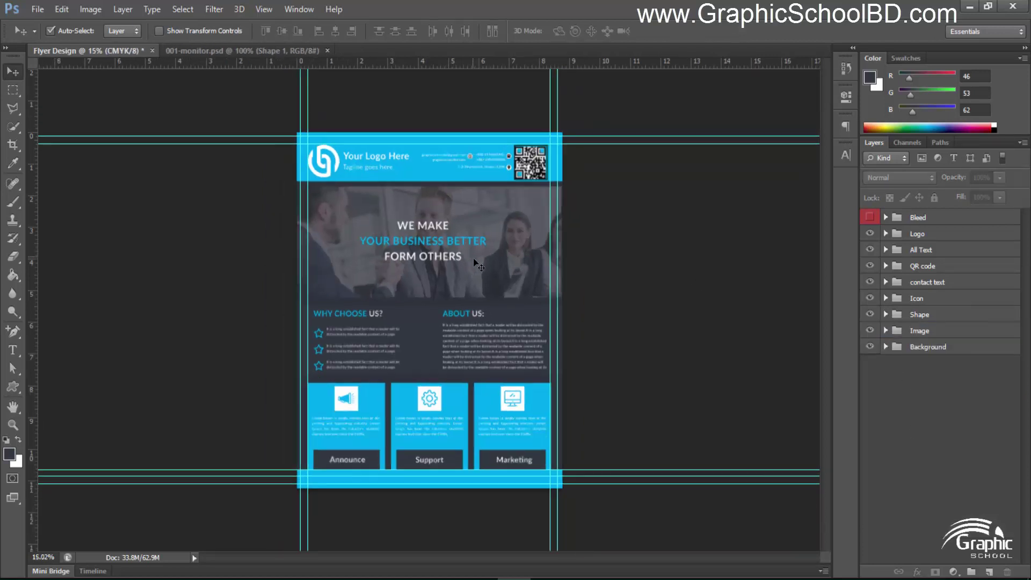